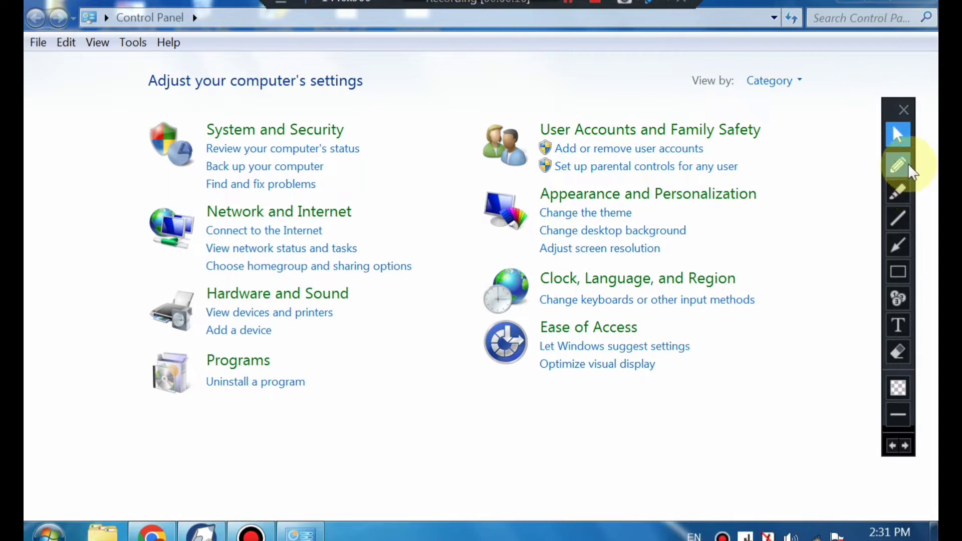
# Step: Mark System and Security, Network and Internet, Hardware and Sound, and Programs with red pencil ticks, and outline Programs with a box
pyautogui.click(910, 168)
pyautogui.moveTo(142, 116); pyautogui.dragTo(285, 115)
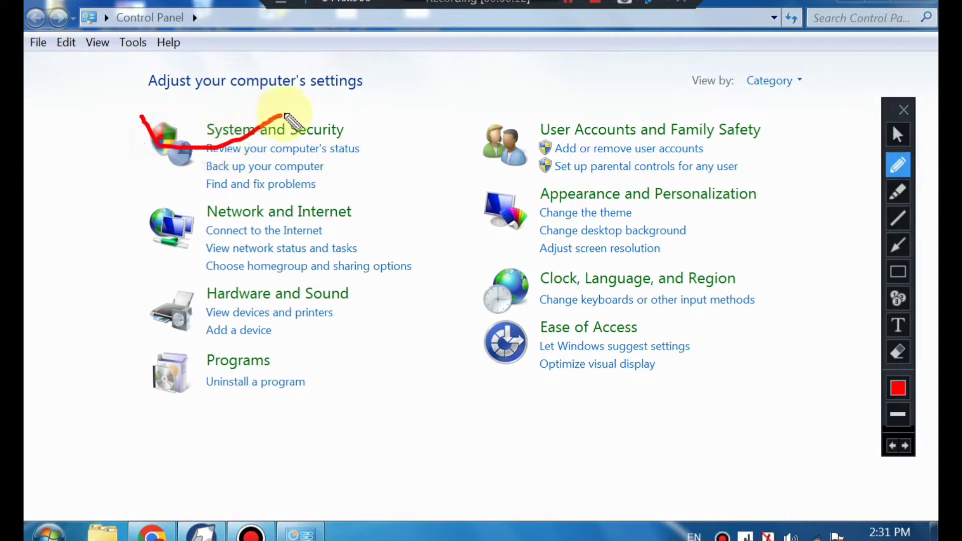
pyautogui.moveTo(188, 217)
pyautogui.mouseDown()
pyautogui.moveTo(278, 228)
pyautogui.moveTo(335, 205)
pyautogui.mouseUp()
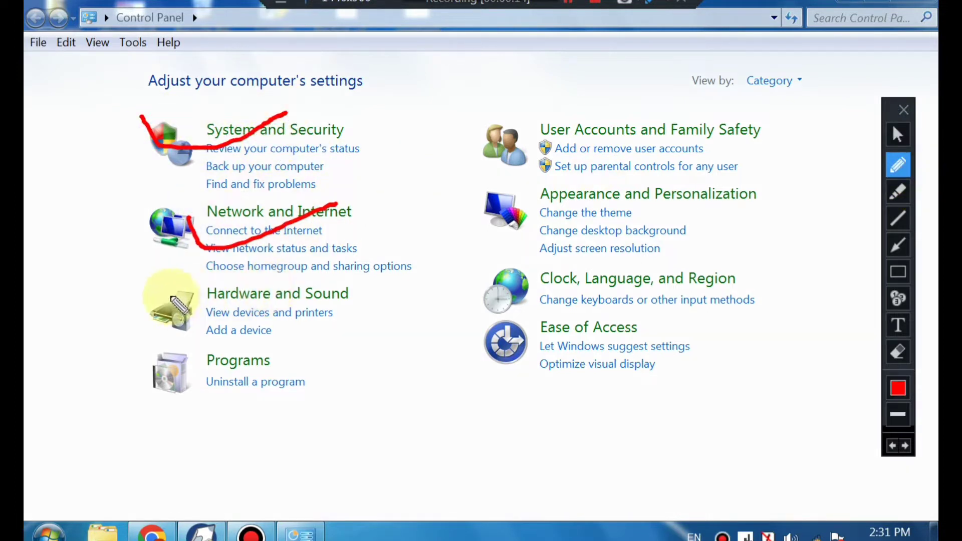
pyautogui.moveTo(171, 298); pyautogui.dragTo(286, 291)
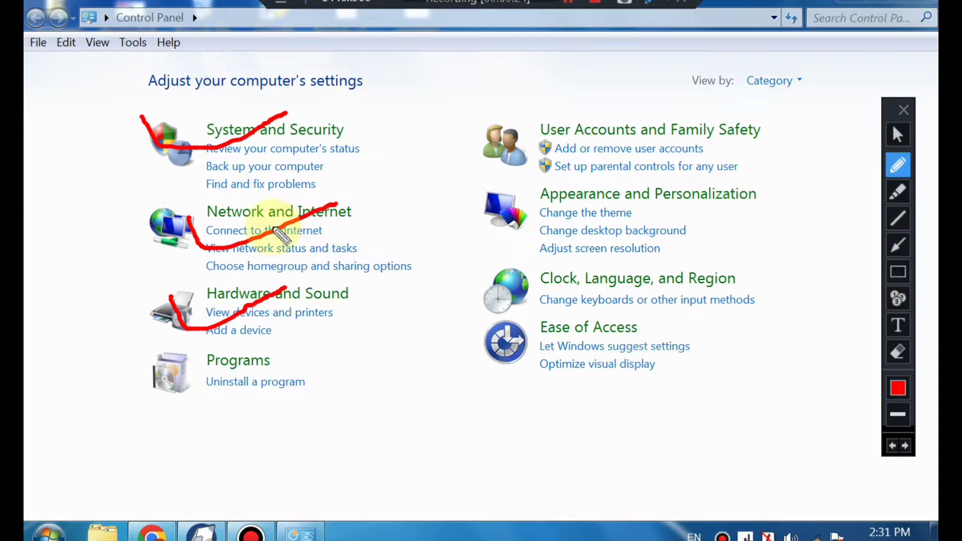
pyautogui.moveTo(300, 359)
pyautogui.mouseDown()
pyautogui.moveTo(406, 349)
pyautogui.moveTo(444, 329)
pyautogui.mouseUp()
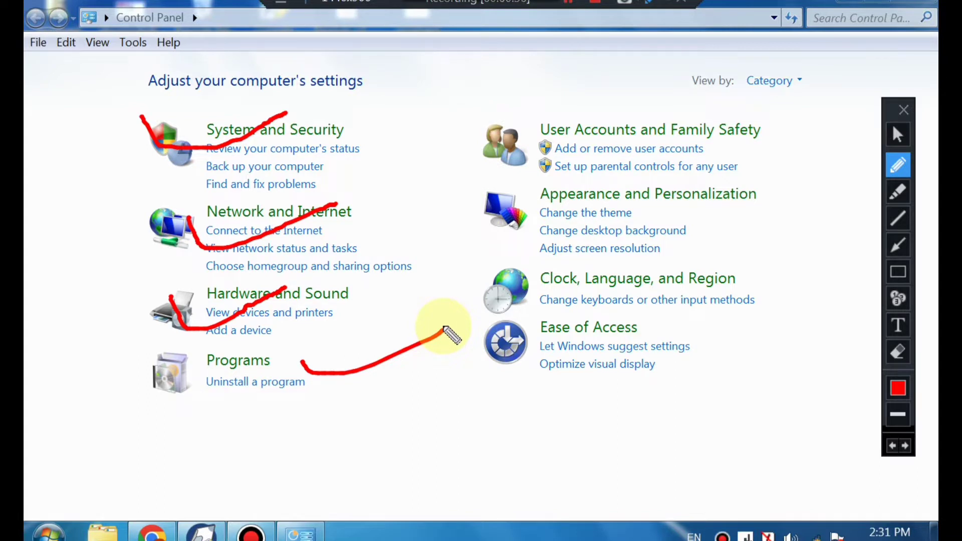
pyautogui.moveTo(141, 352)
pyautogui.mouseDown()
pyautogui.moveTo(321, 346)
pyautogui.moveTo(167, 414)
pyautogui.moveTo(146, 373)
pyautogui.moveTo(159, 359)
pyautogui.mouseUp()
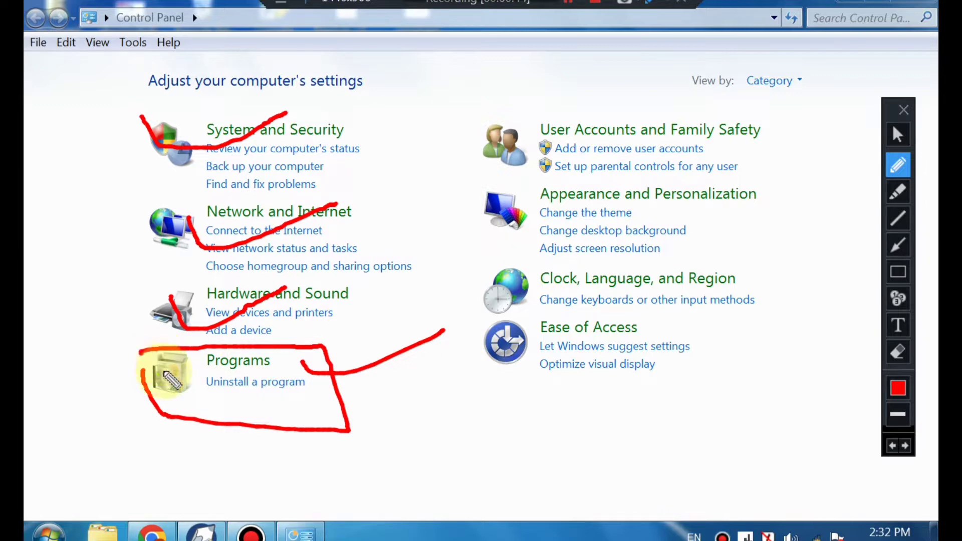
# Step: Undo all the red pencil marks on the Control Panel categories and return to the normal pointer
pyautogui.hotkey('ctrl', 'z')
pyautogui.hotkey('ctrl', 'z')
pyautogui.hotkey('ctrl', 'z')
pyautogui.hotkey('ctrl', 'z')
pyautogui.hotkey('ctrl', 'z')
pyautogui.hotkey('ctrl', 'z')
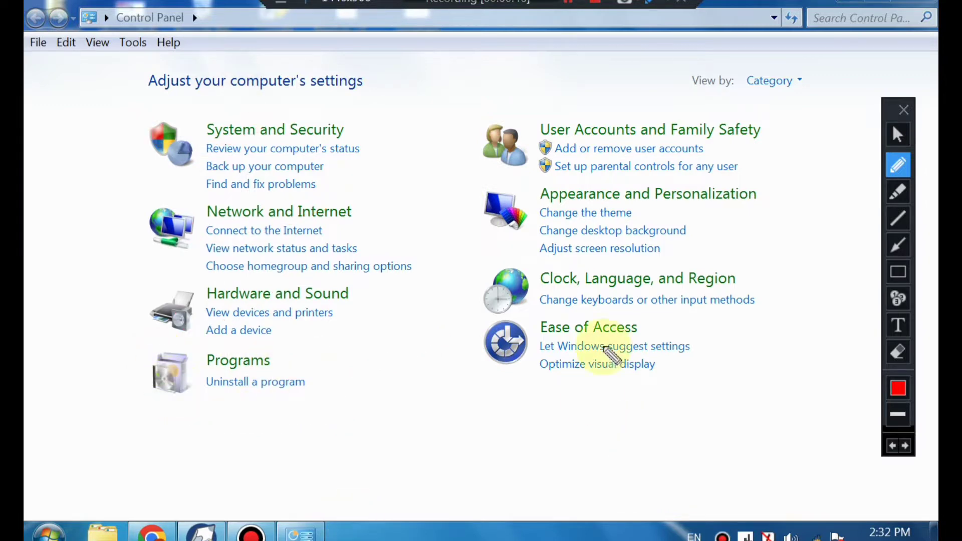
pyautogui.click(900, 132)
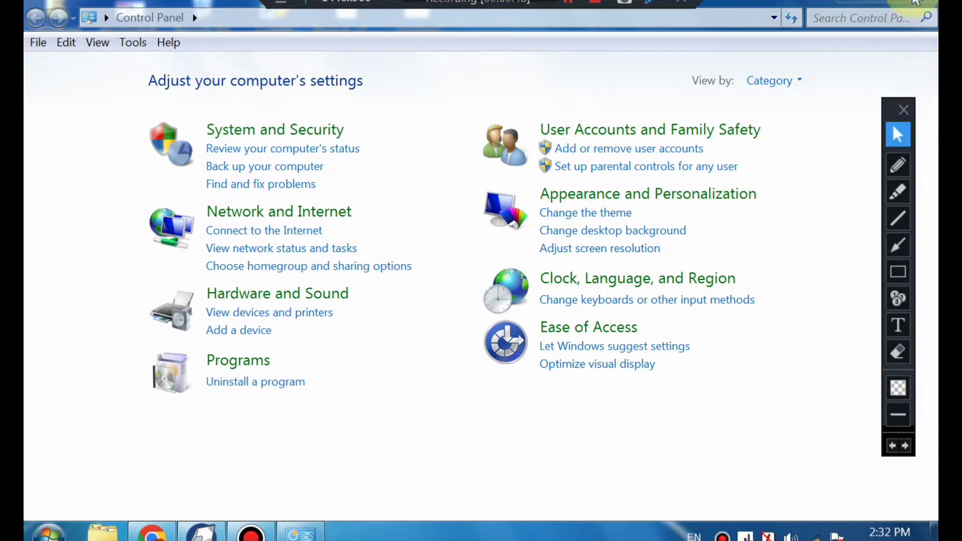
# Step: Close and reopen the Control Panel with its items viewed by Category
pyautogui.click(926, 4)
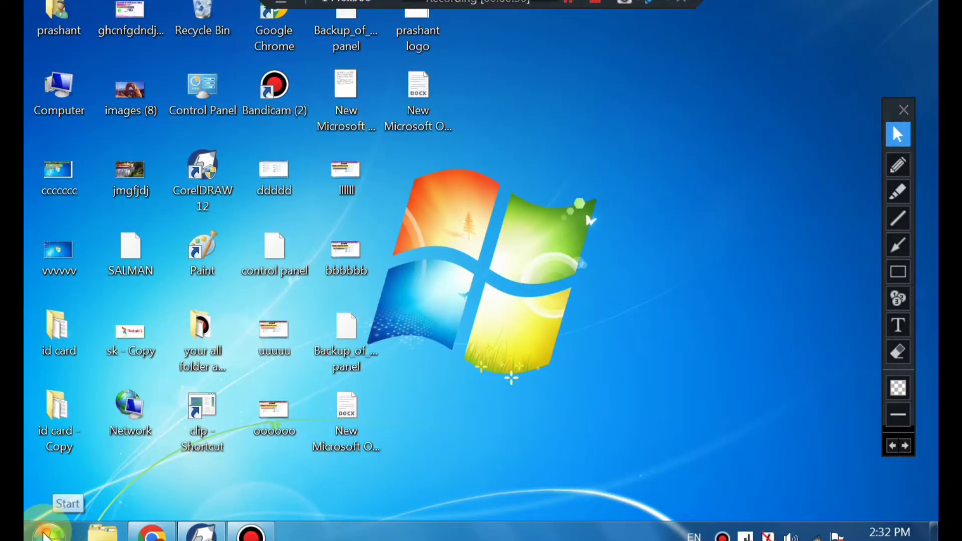
pyautogui.click(49, 531)
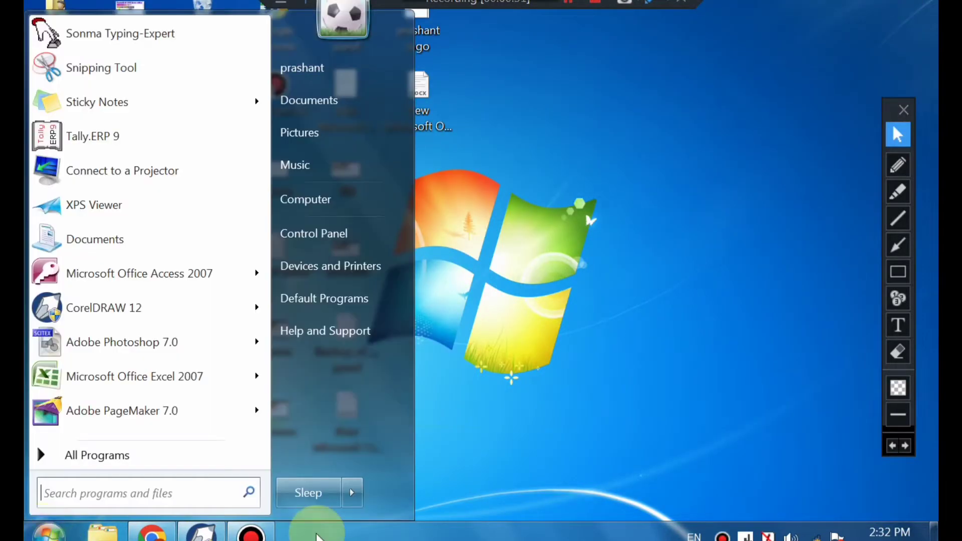
pyautogui.click(342, 244)
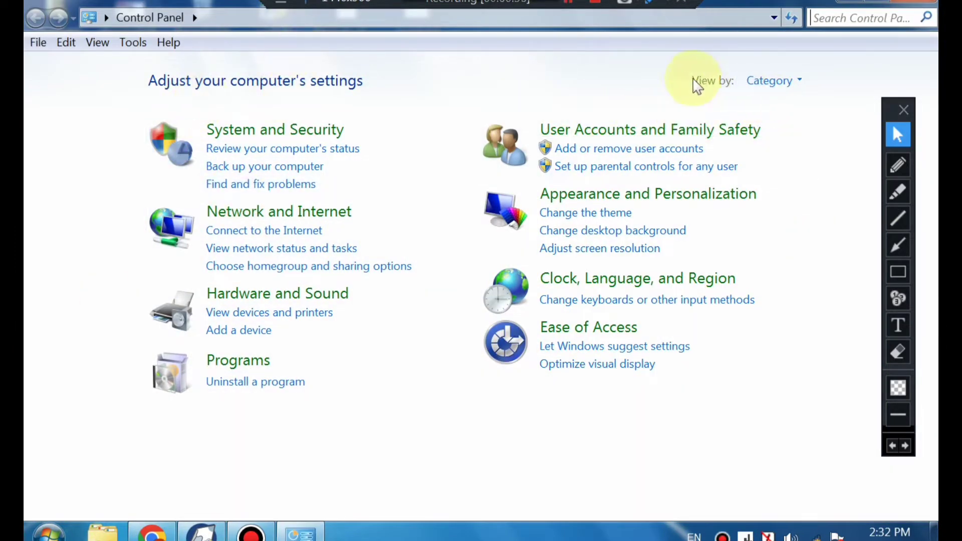
pyautogui.click(800, 83)
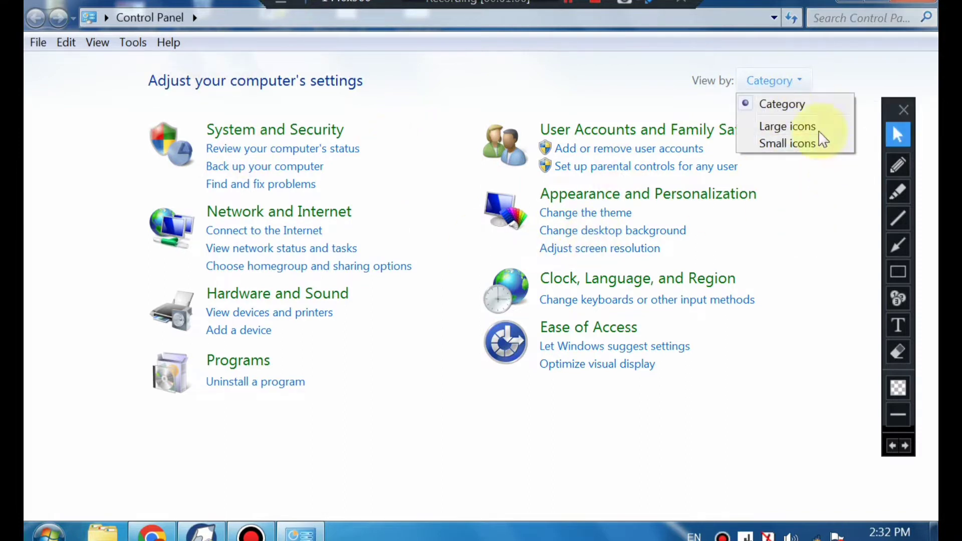
pyautogui.click(808, 105)
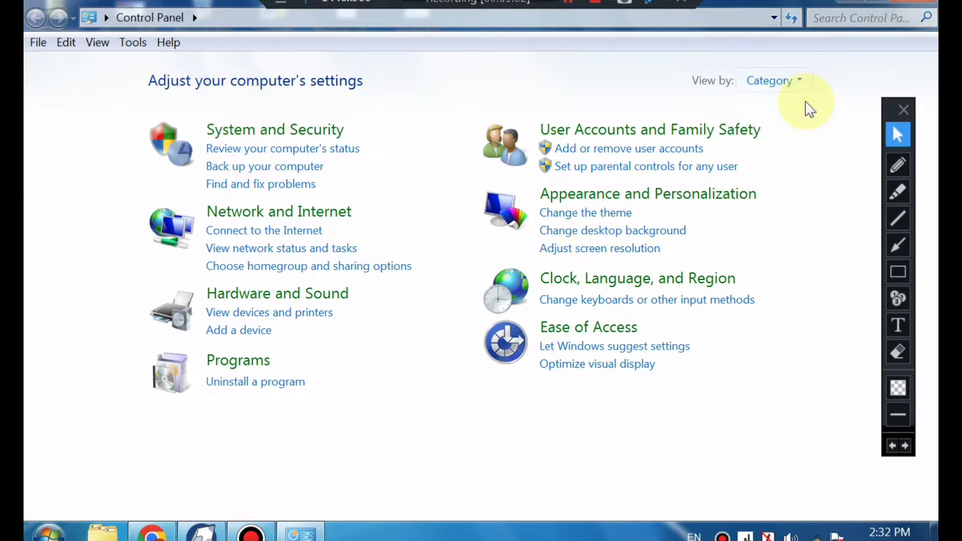
# Step: Tick the Programs category with the red pencil and open it
pyautogui.click(910, 174)
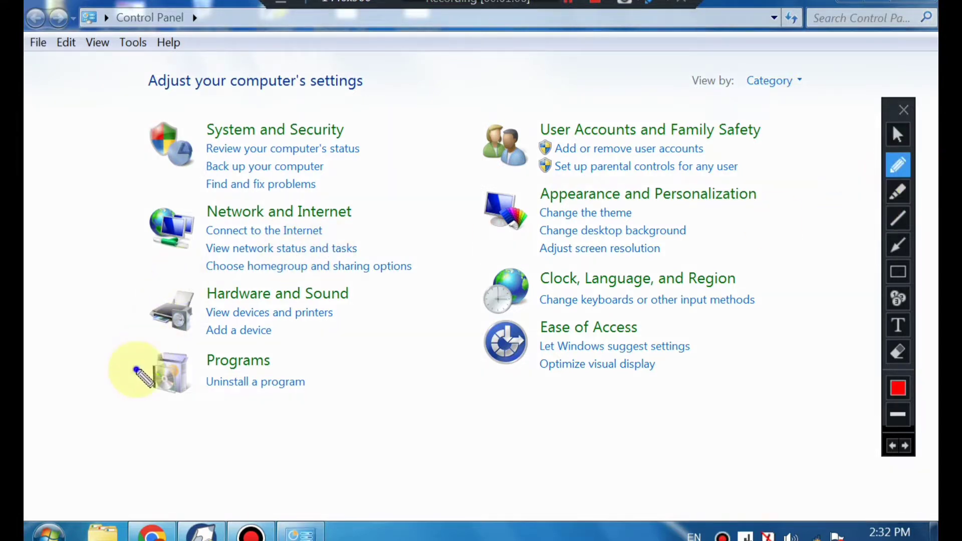
pyautogui.moveTo(135, 369); pyautogui.dragTo(245, 341)
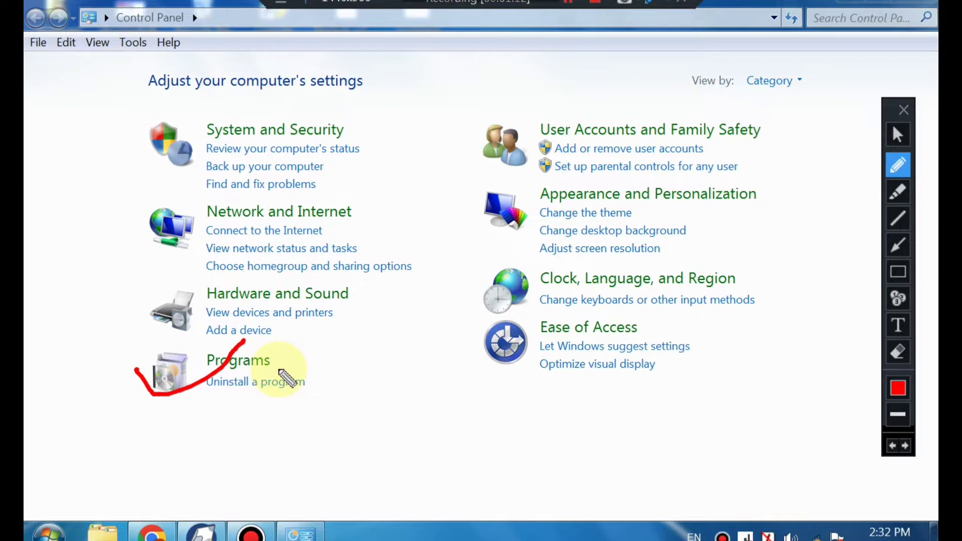
pyautogui.click(898, 134)
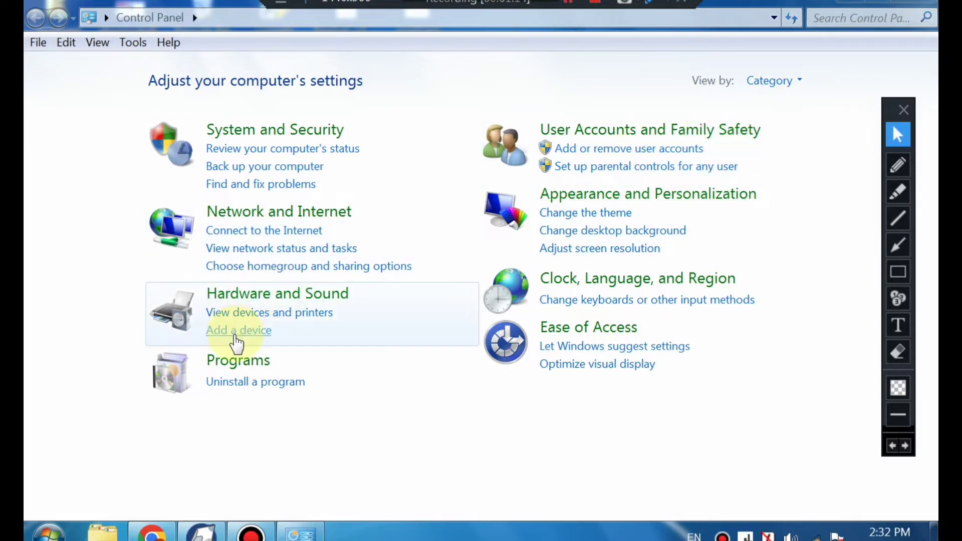
pyautogui.click(241, 360)
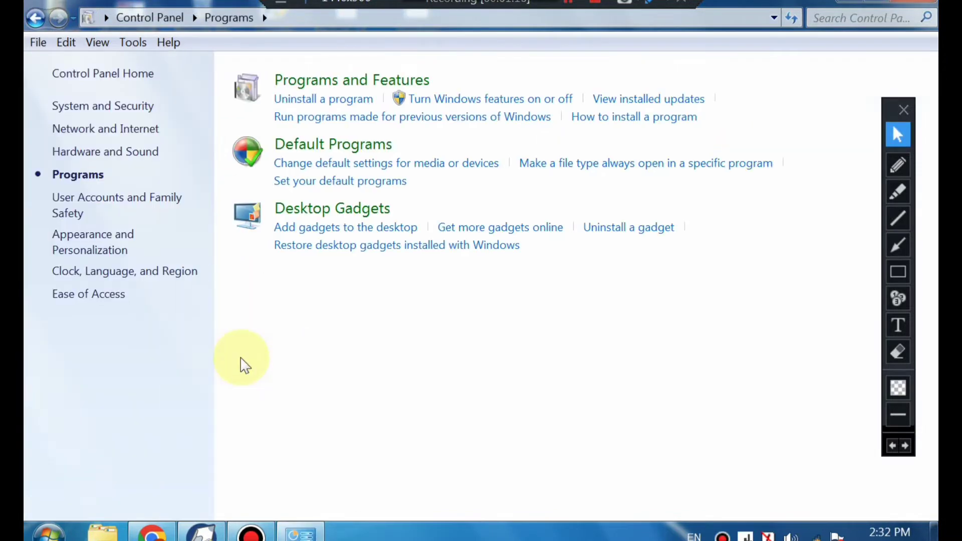
# Step: Draw red pencil ticks on Programs and Features, Default Programs and Desktop Gadgets
pyautogui.click(897, 164)
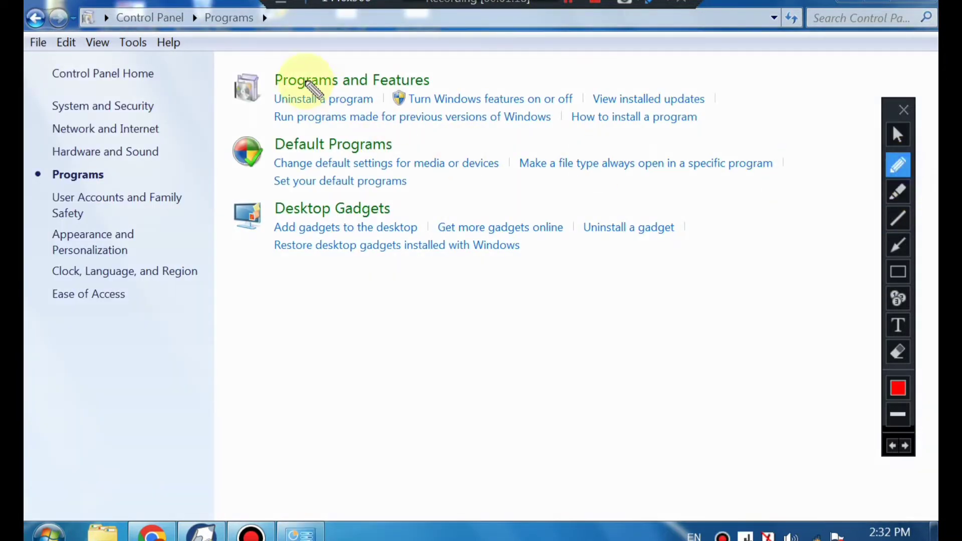
pyautogui.moveTo(240, 76); pyautogui.dragTo(301, 71)
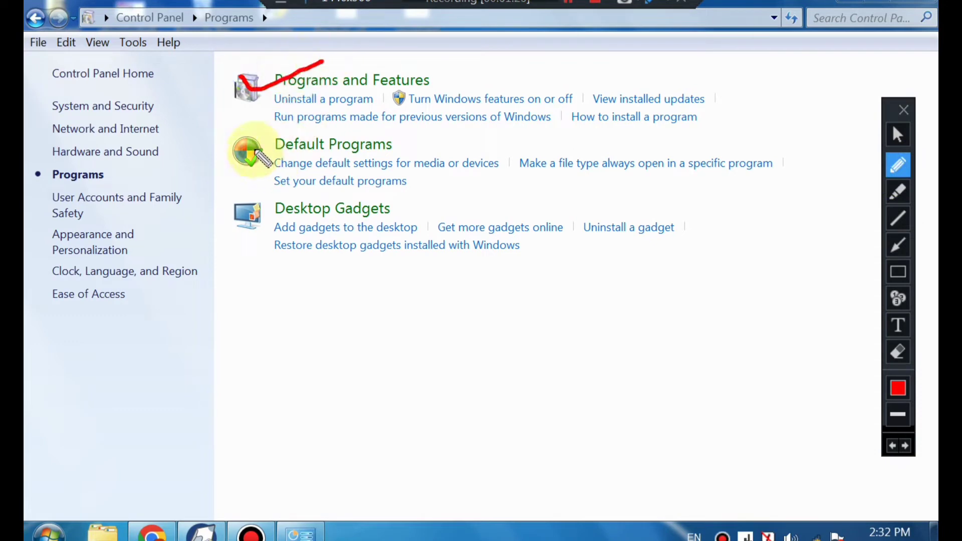
pyautogui.moveTo(249, 150); pyautogui.dragTo(323, 131)
pyautogui.moveTo(253, 210)
pyautogui.mouseDown()
pyautogui.moveTo(290, 224)
pyautogui.moveTo(329, 203)
pyautogui.mouseUp()
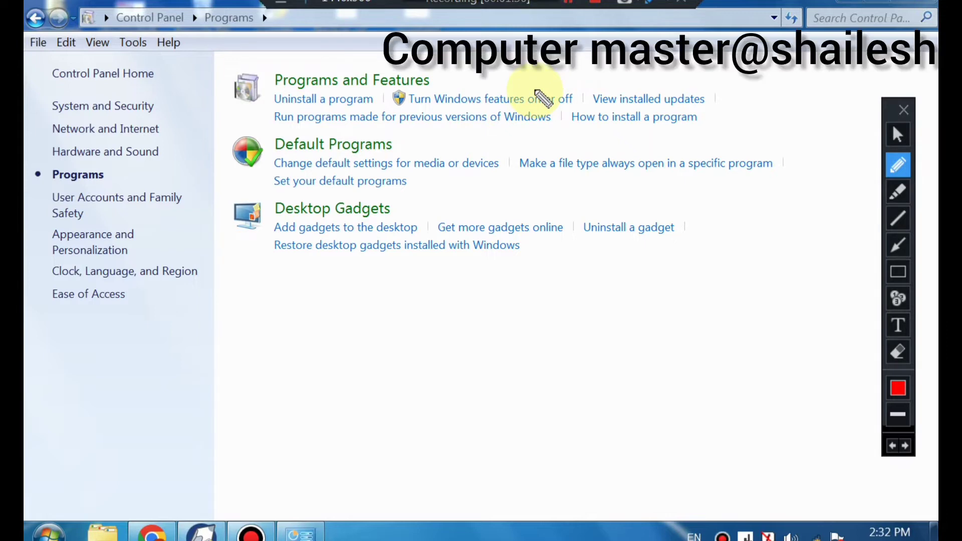
# Step: Open Programs and Features and move the annotation toolbar off the help and scroll controls
pyautogui.click(897, 131)
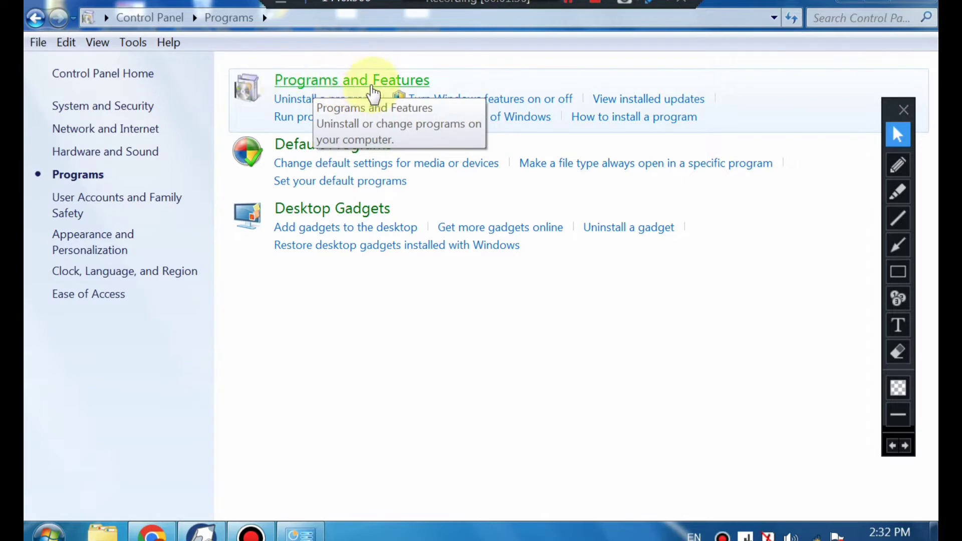
pyautogui.click(371, 86)
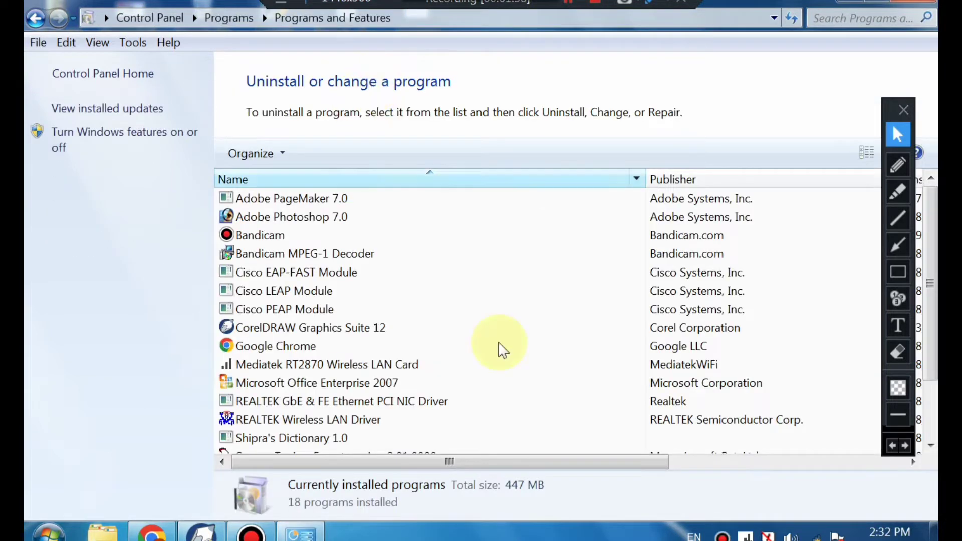
pyautogui.moveTo(891, 109); pyautogui.dragTo(835, 150)
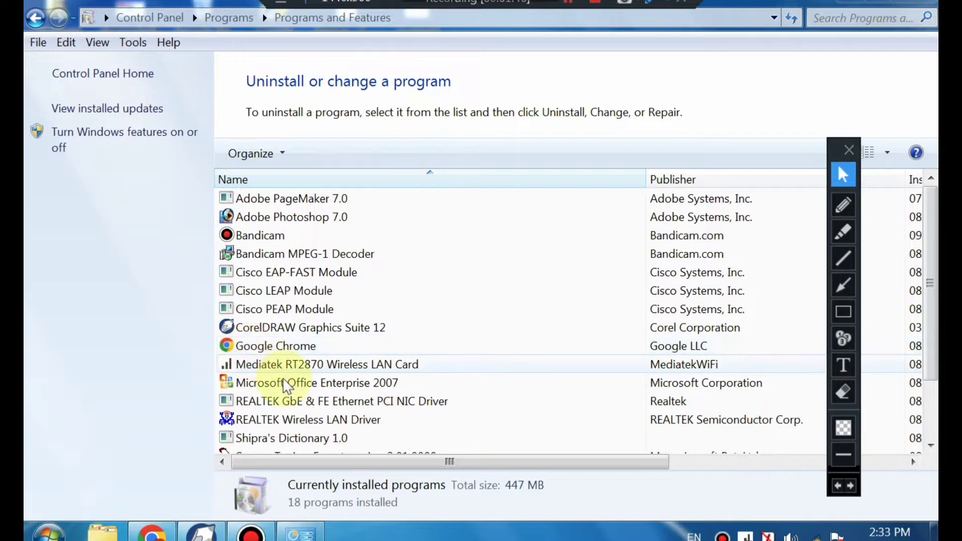
# Step: Circle Organize above the program list with the red pencil and return to the normal pointer
pyautogui.click(843, 205)
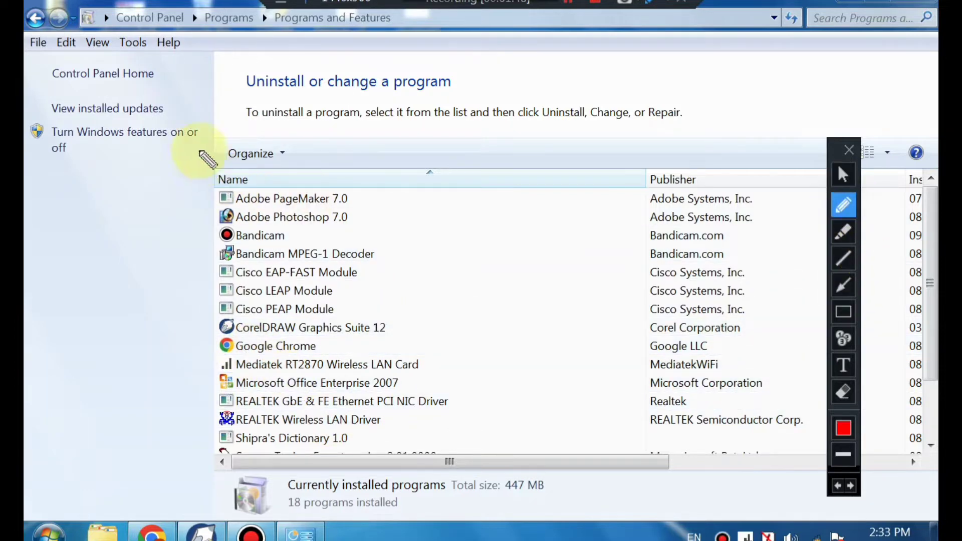
pyautogui.moveTo(200, 149)
pyautogui.mouseDown()
pyautogui.moveTo(211, 442)
pyautogui.moveTo(424, 454)
pyautogui.moveTo(346, 176)
pyautogui.moveTo(223, 176)
pyautogui.mouseUp()
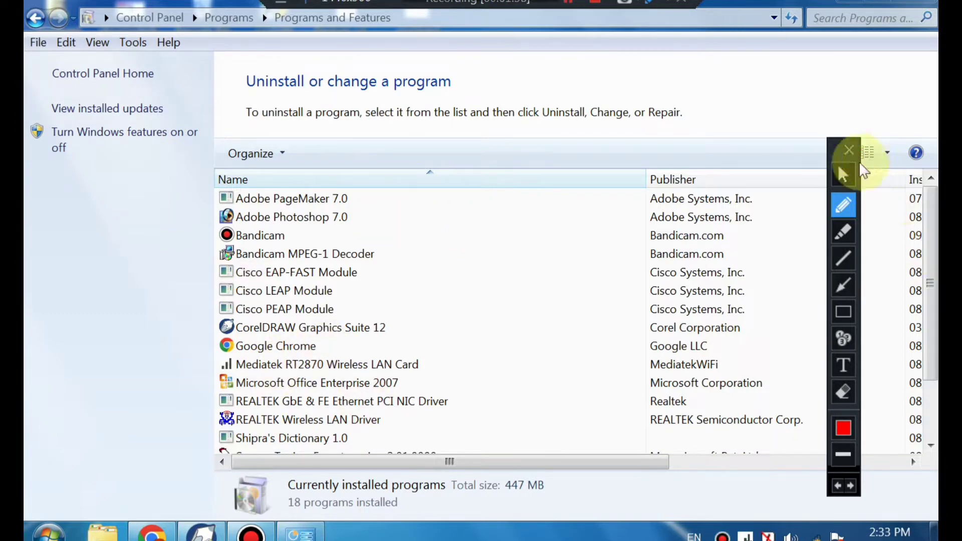
pyautogui.click(850, 174)
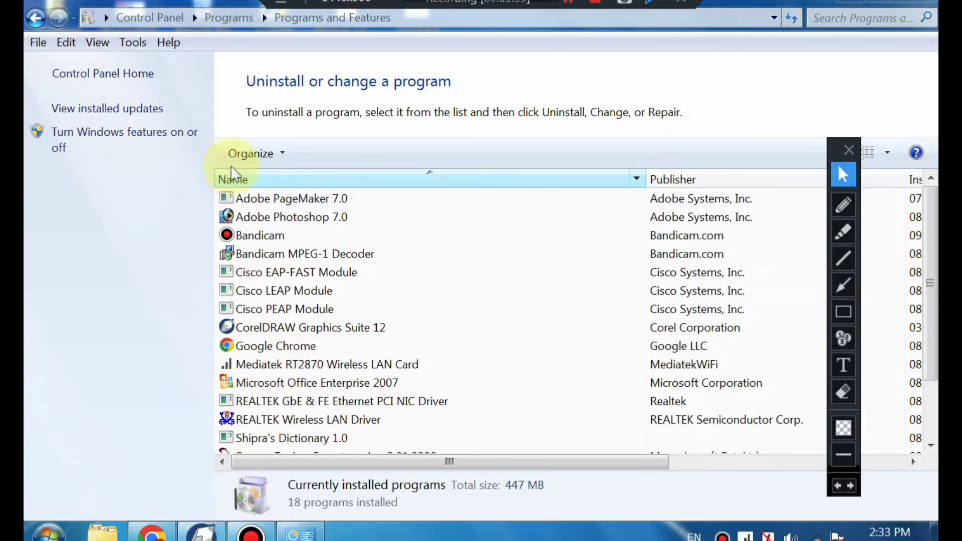
# Step: Hide the menu bar through the Organize layout options
pyautogui.click(281, 155)
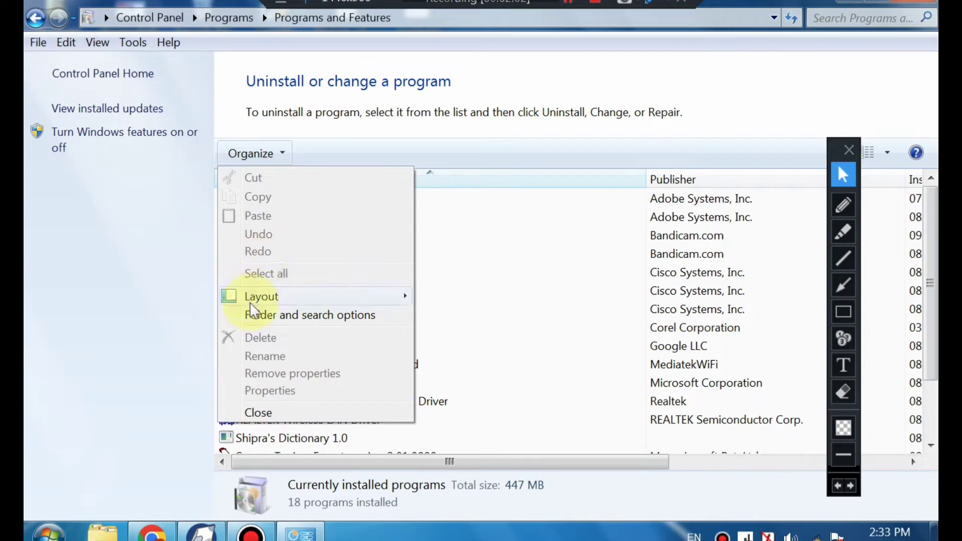
pyautogui.moveTo(331, 301)
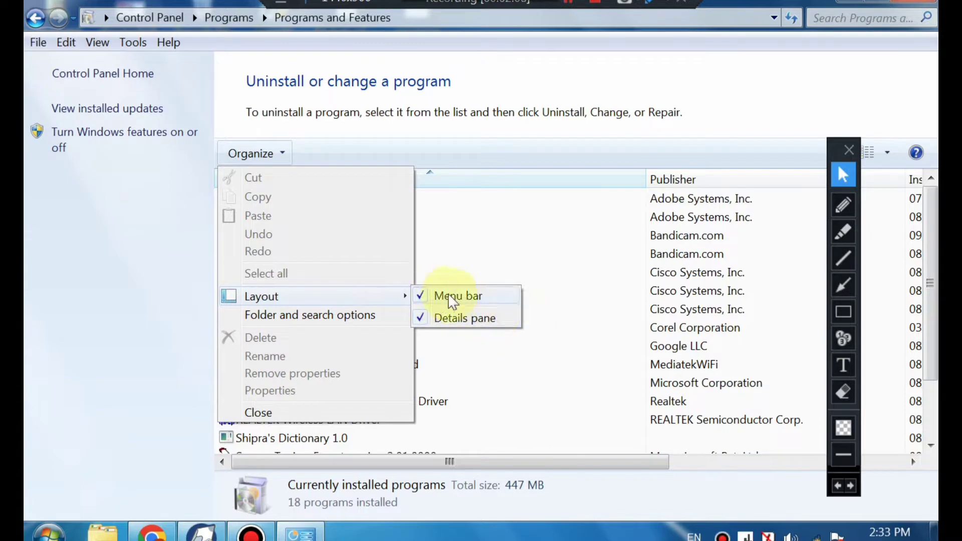
pyautogui.click(464, 298)
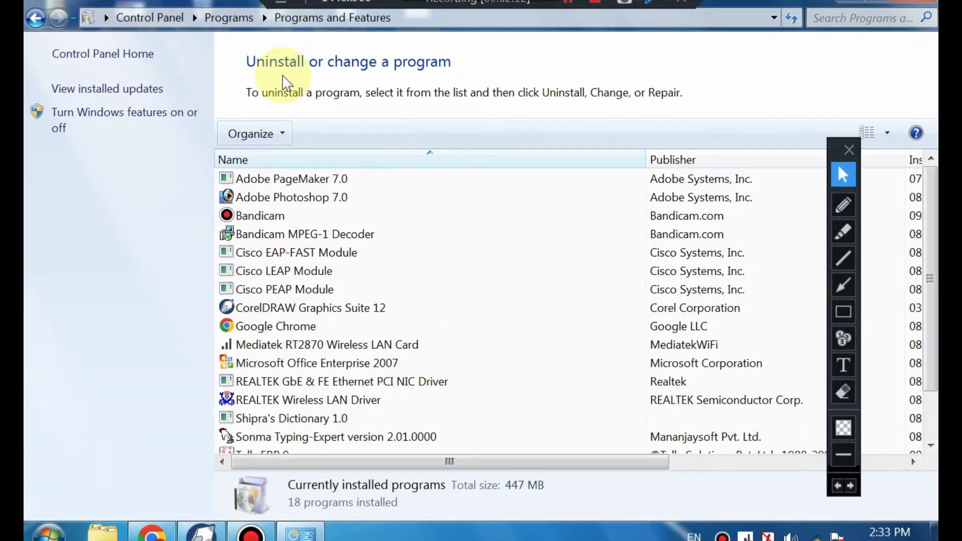
# Step: Show the menu bar again through the Organize layout options
pyautogui.click(282, 135)
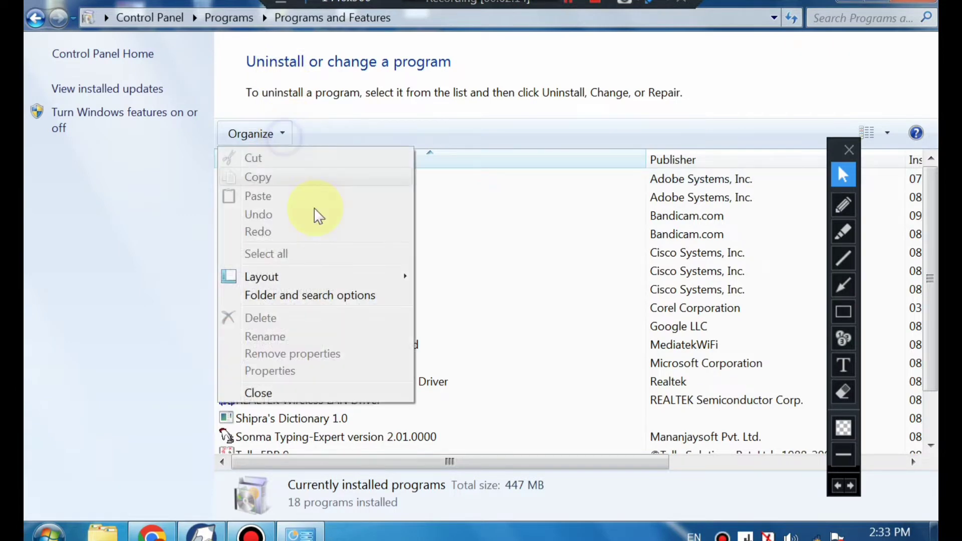
pyautogui.moveTo(279, 277)
pyautogui.click(458, 275)
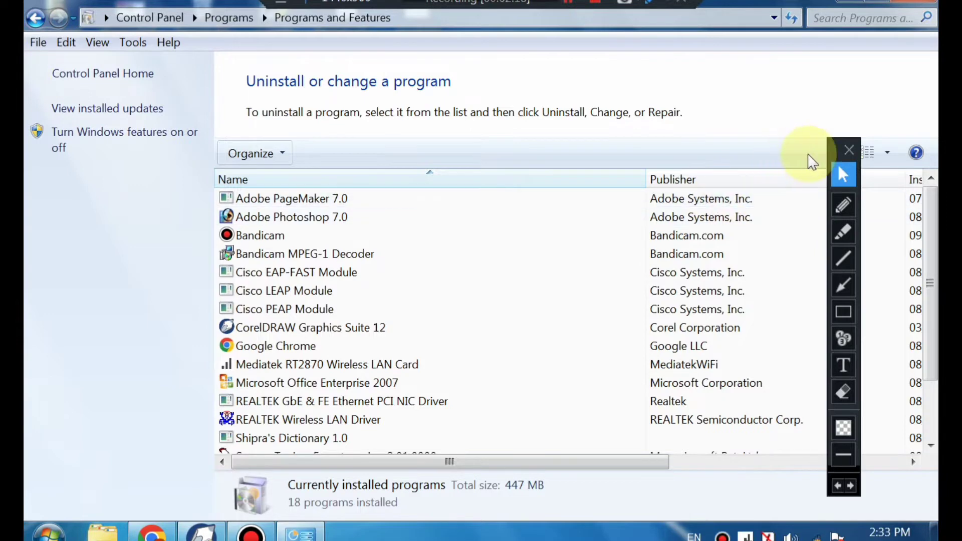
# Step: Move the annotation toolbar over the navigation pane and circle the program list's view options with the red pencil
pyautogui.moveTo(840, 160)
pyautogui.mouseDown()
pyautogui.moveTo(35, 103)
pyautogui.moveTo(103, 157)
pyautogui.mouseUp()
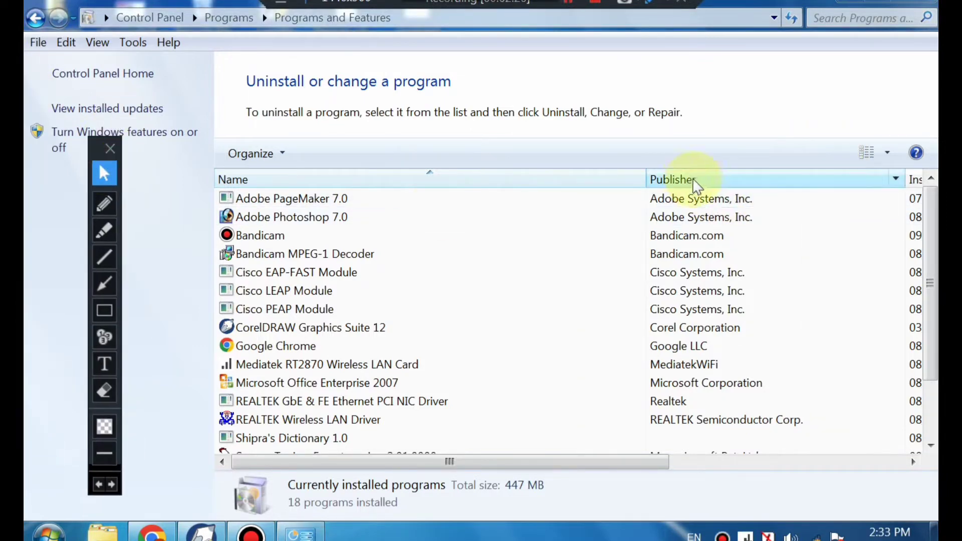
pyautogui.click(102, 210)
pyautogui.moveTo(874, 163)
pyautogui.mouseDown()
pyautogui.moveTo(855, 165)
pyautogui.moveTo(881, 133)
pyautogui.moveTo(858, 163)
pyautogui.mouseUp()
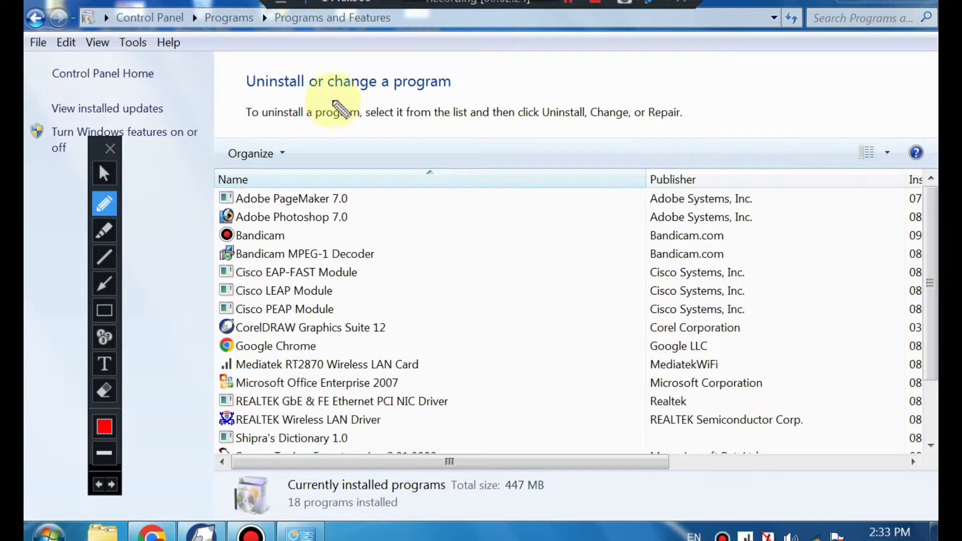
pyautogui.click(104, 173)
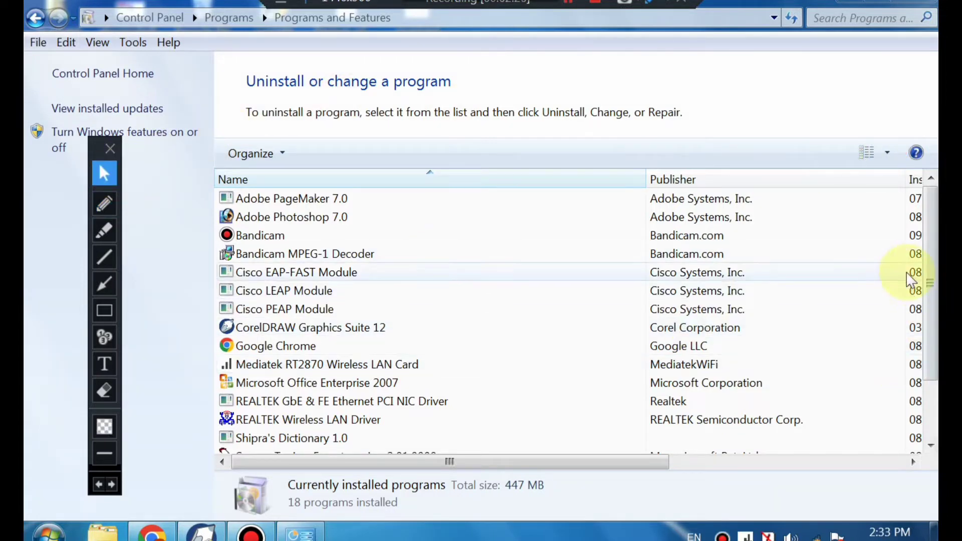
# Step: Show the program list in List view and Medium Icons view, and return it to Details view
pyautogui.click(885, 152)
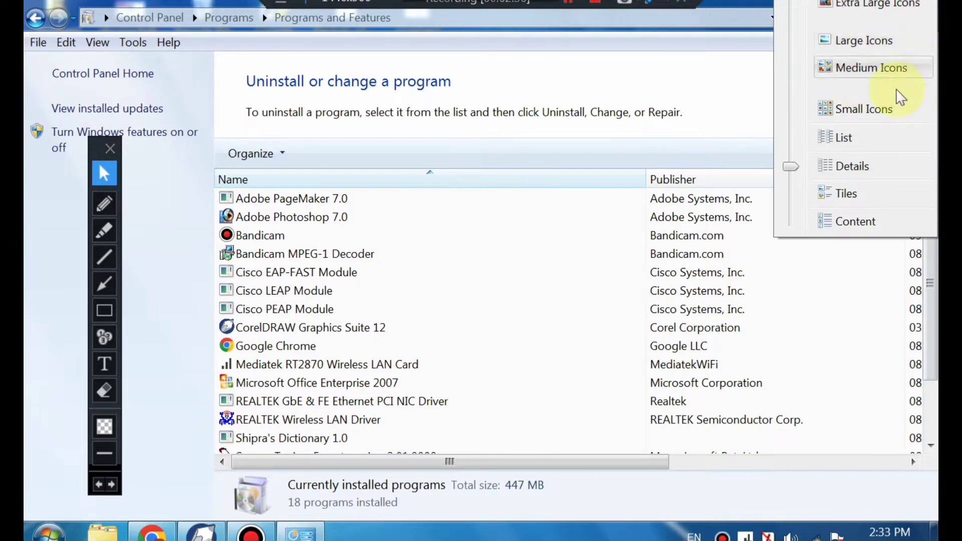
pyautogui.click(844, 137)
pyautogui.click(892, 155)
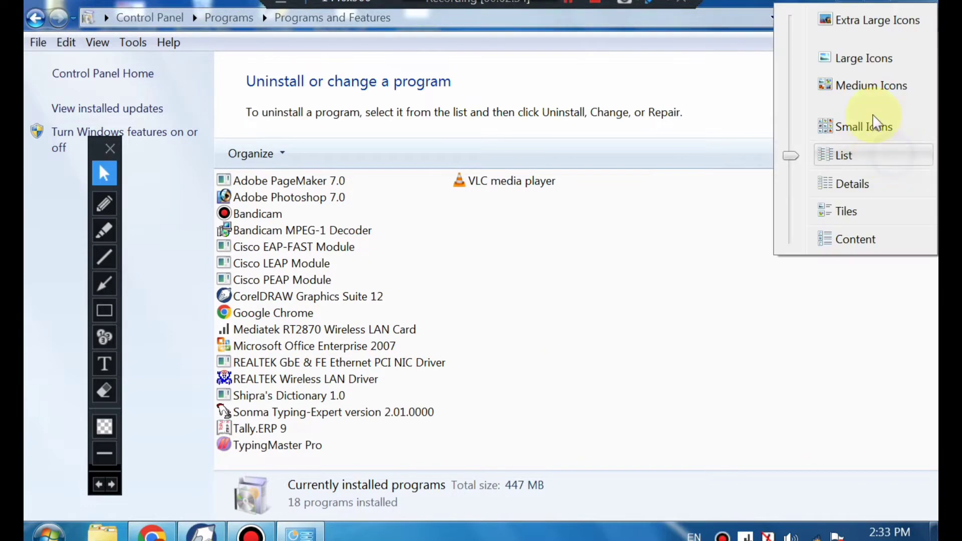
pyautogui.click(880, 96)
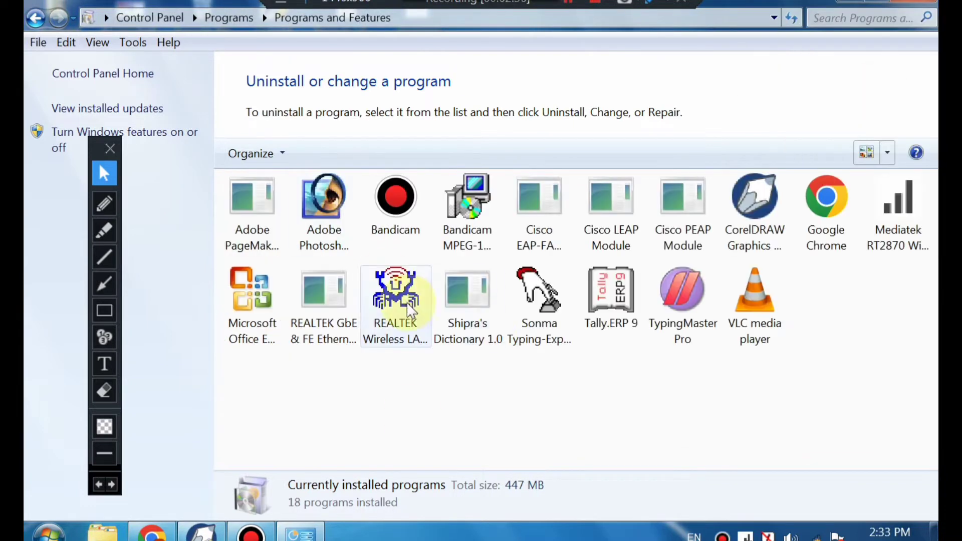
pyautogui.click(888, 153)
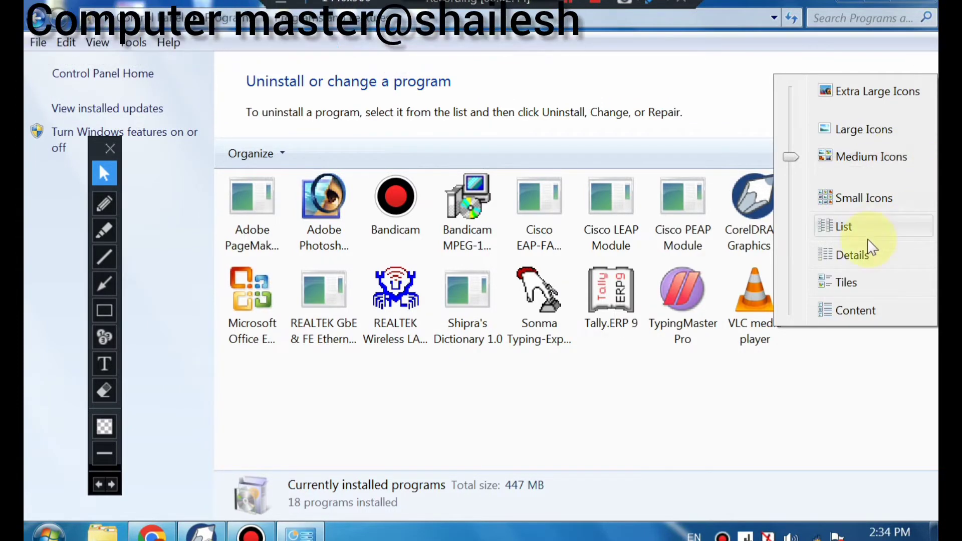
pyautogui.click(869, 261)
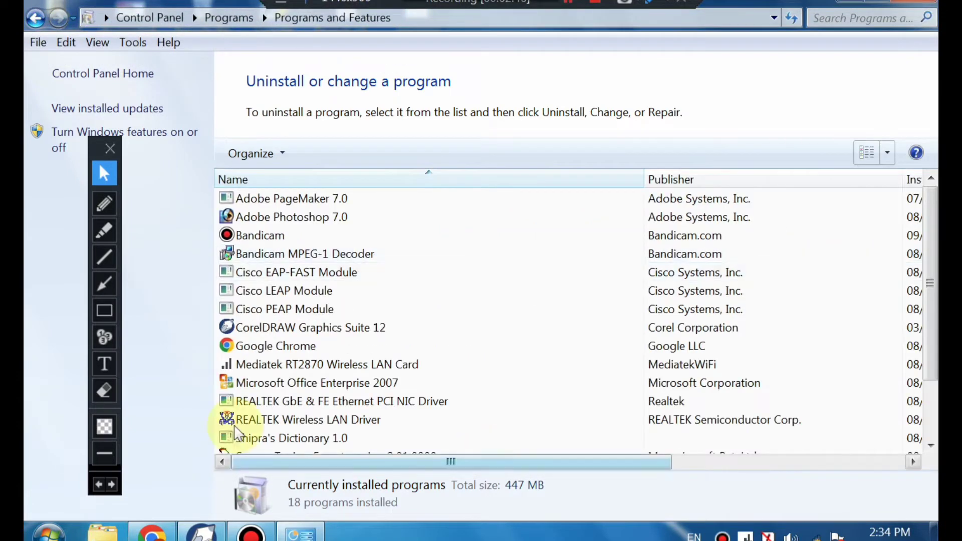
# Step: Tick Bandicam and underline its publisher with the red pencil, and return to the normal pointer
pyautogui.moveTo(431, 466)
pyautogui.mouseDown()
pyautogui.moveTo(446, 476)
pyautogui.moveTo(431, 473)
pyautogui.mouseUp()
pyautogui.click(105, 203)
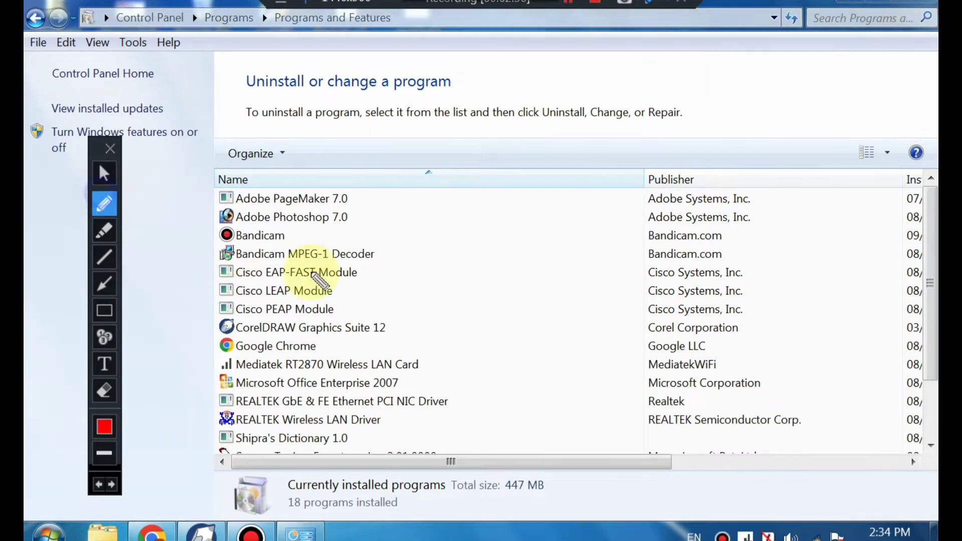
pyautogui.moveTo(297, 238); pyautogui.dragTo(336, 226)
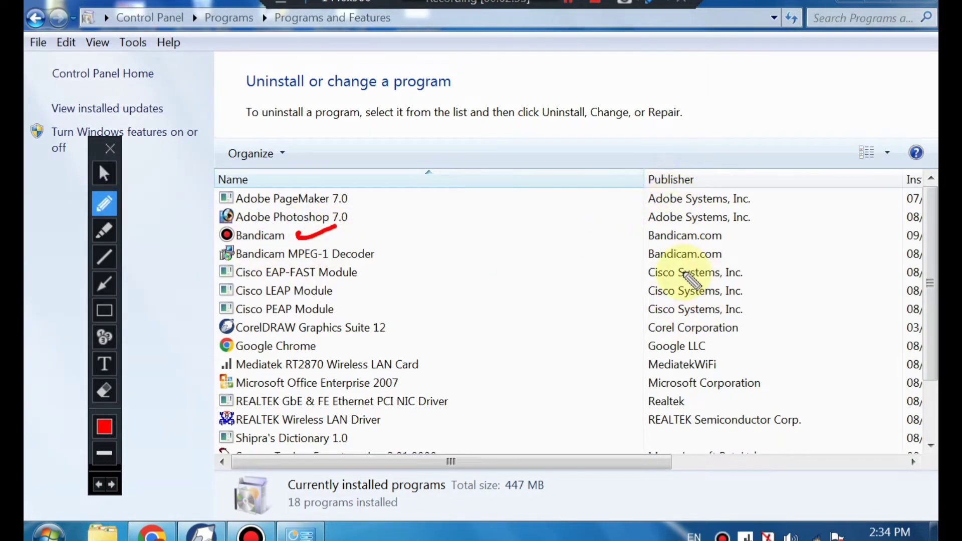
pyautogui.moveTo(637, 243); pyautogui.dragTo(737, 244)
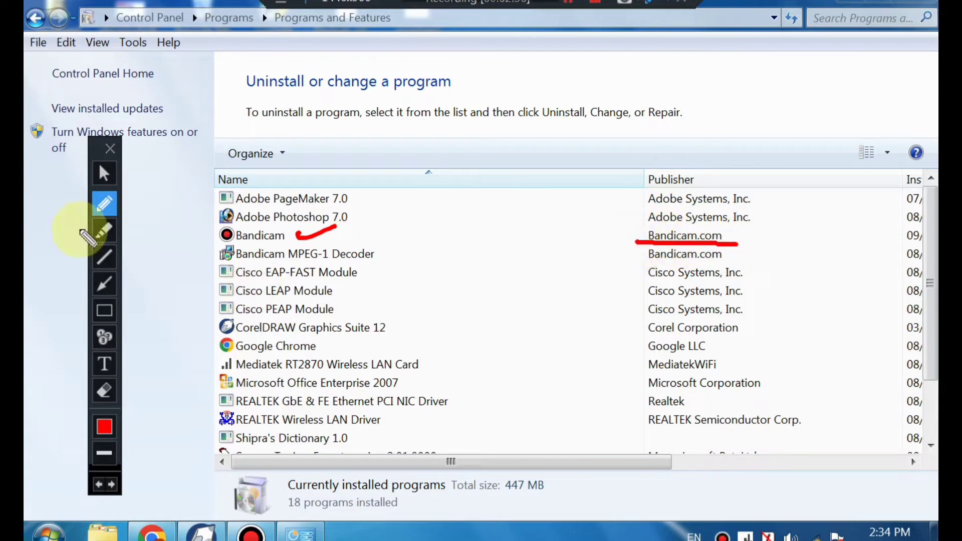
pyautogui.click(104, 173)
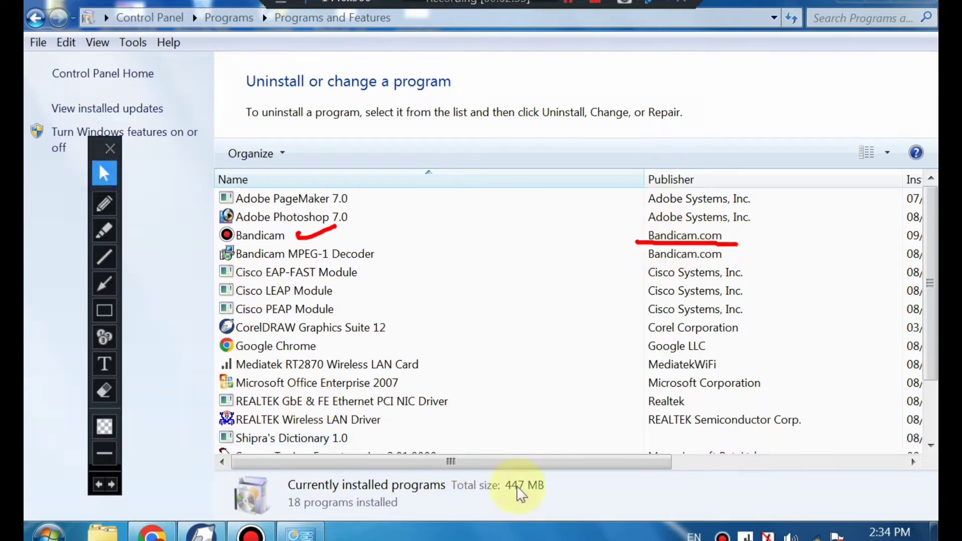
# Step: Clear the red marks and select Bandicam and Adobe Photoshop 7.0 in turn to examine their details and uninstall options
pyautogui.moveTo(516, 463); pyautogui.dragTo(702, 466)
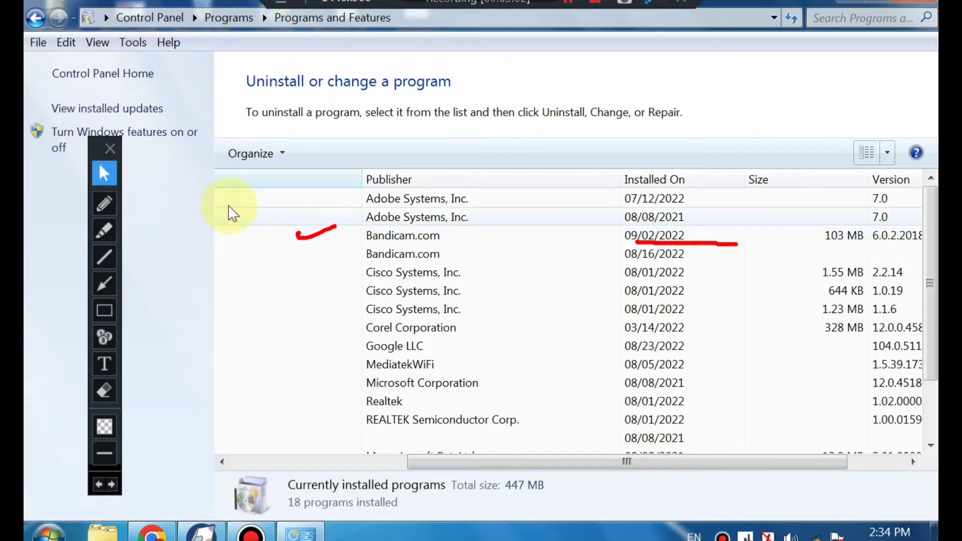
pyautogui.click(103, 486)
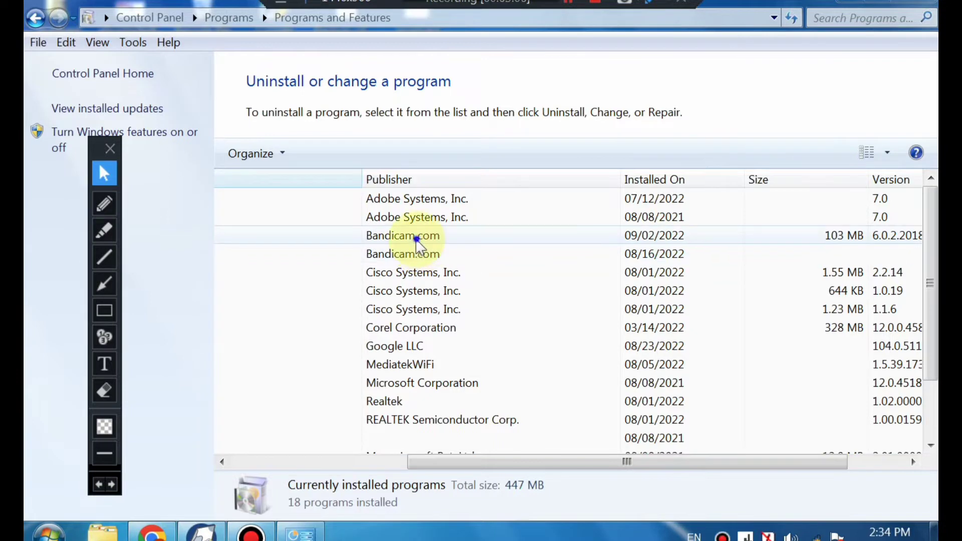
pyautogui.click(399, 235)
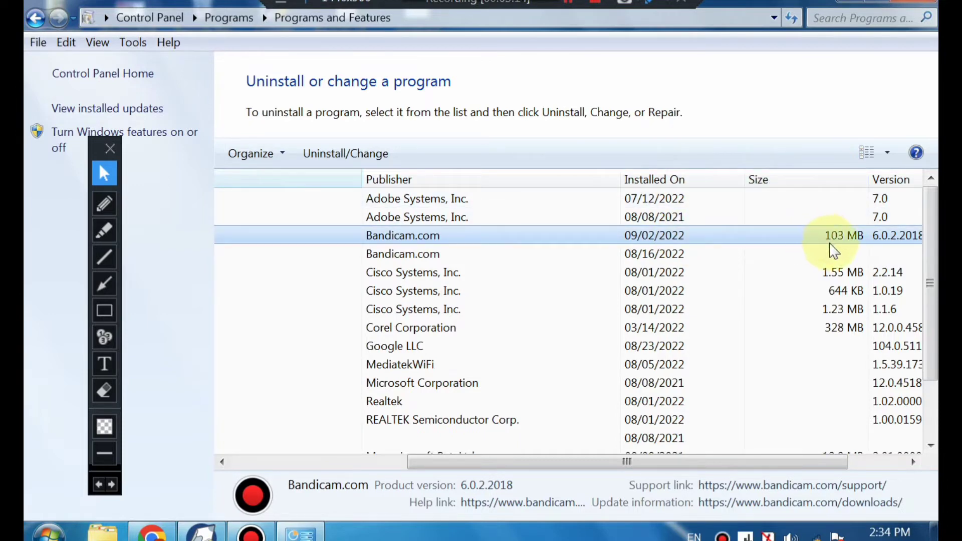
pyautogui.moveTo(816, 461); pyautogui.dragTo(873, 461)
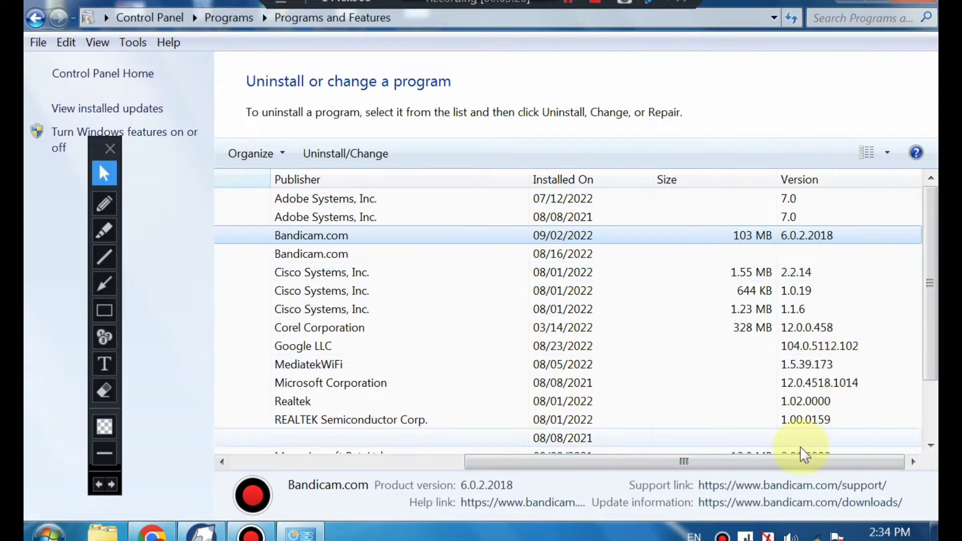
pyautogui.moveTo(809, 461); pyautogui.dragTo(447, 521)
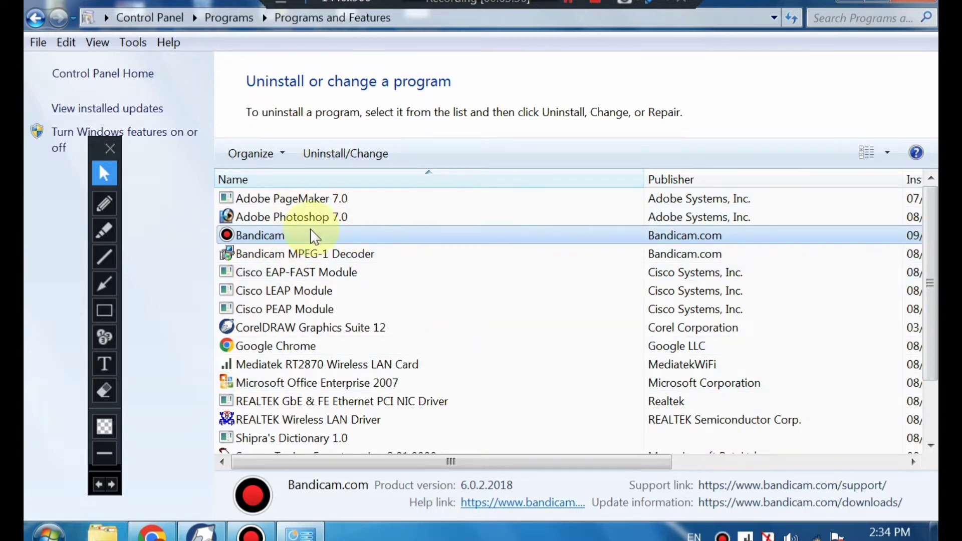
pyautogui.click(302, 217)
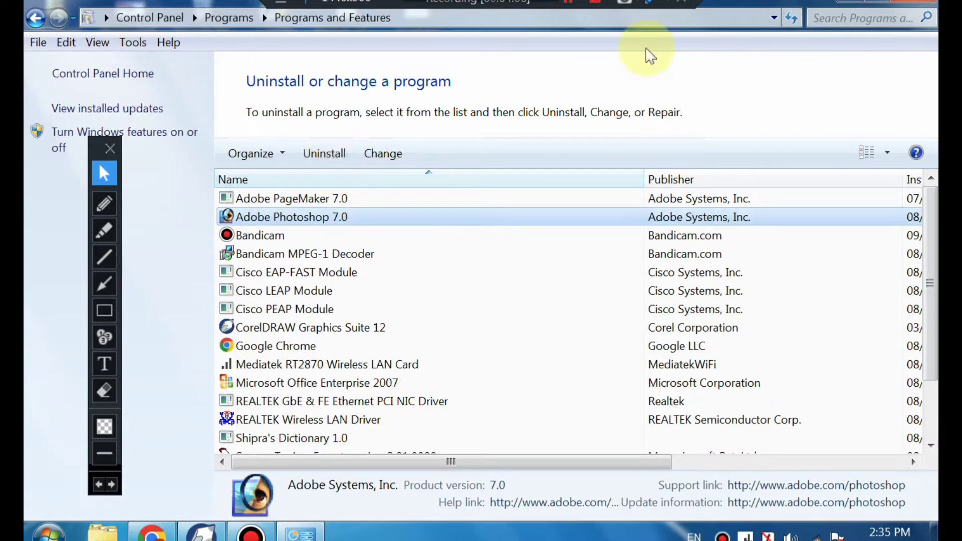
# Step: Return to the Programs category and open the page for setting default programs under Default Programs
pyautogui.click(36, 20)
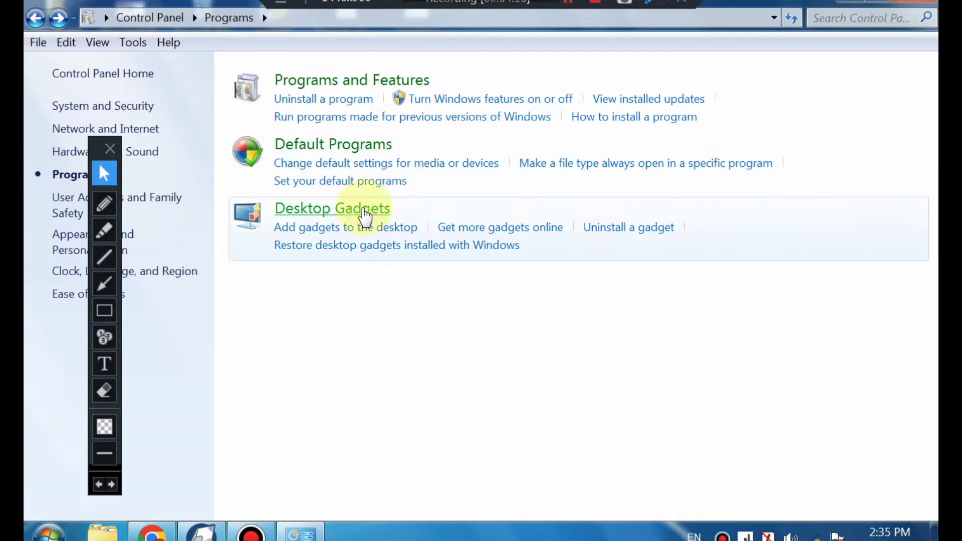
pyautogui.click(354, 151)
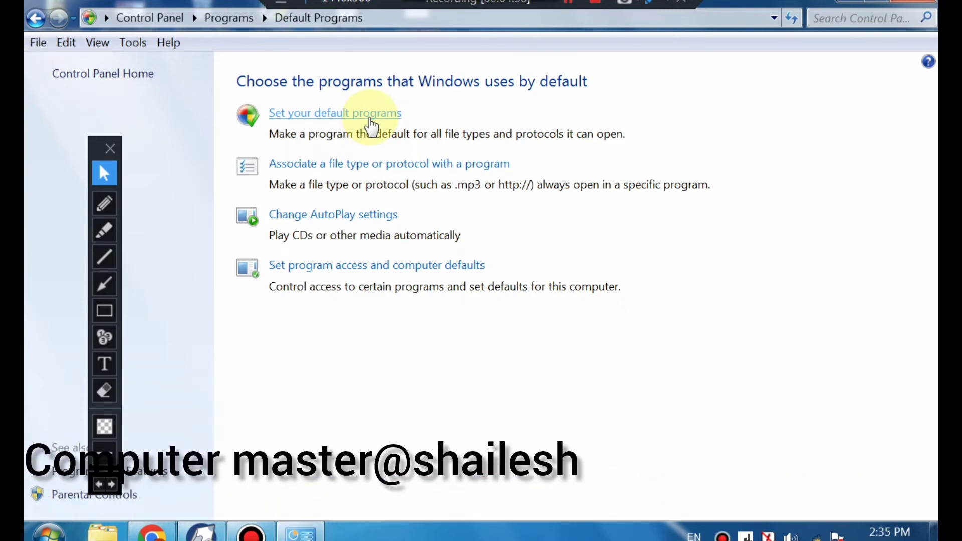
pyautogui.click(321, 115)
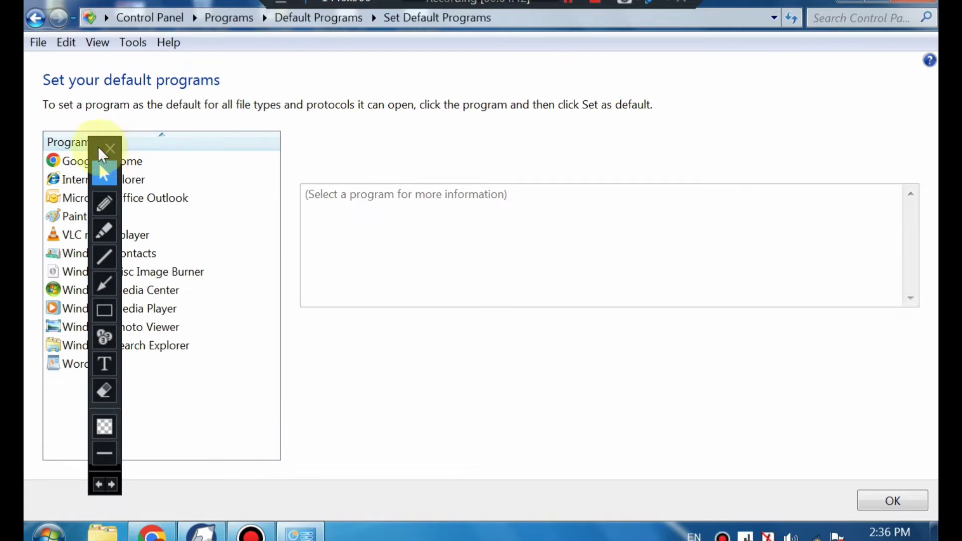
# Step: Move the annotation toolbar off the Programs list, mark the list temporarily with the red pencil, and return to the normal pointer
pyautogui.moveTo(98, 147); pyautogui.dragTo(650, 194)
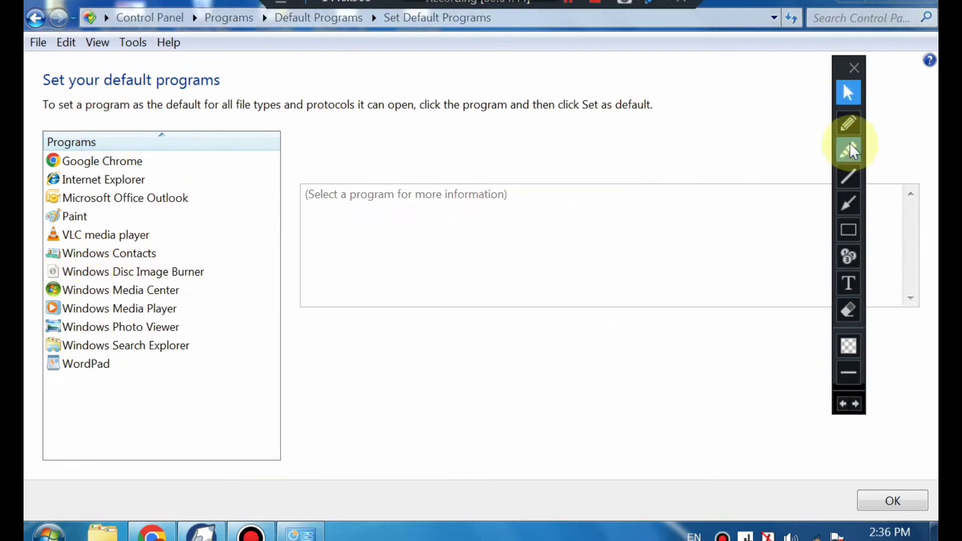
pyautogui.click(852, 126)
pyautogui.moveTo(40, 128)
pyautogui.mouseDown()
pyautogui.moveTo(35, 286)
pyautogui.moveTo(230, 408)
pyautogui.moveTo(206, 146)
pyautogui.moveTo(52, 121)
pyautogui.mouseUp()
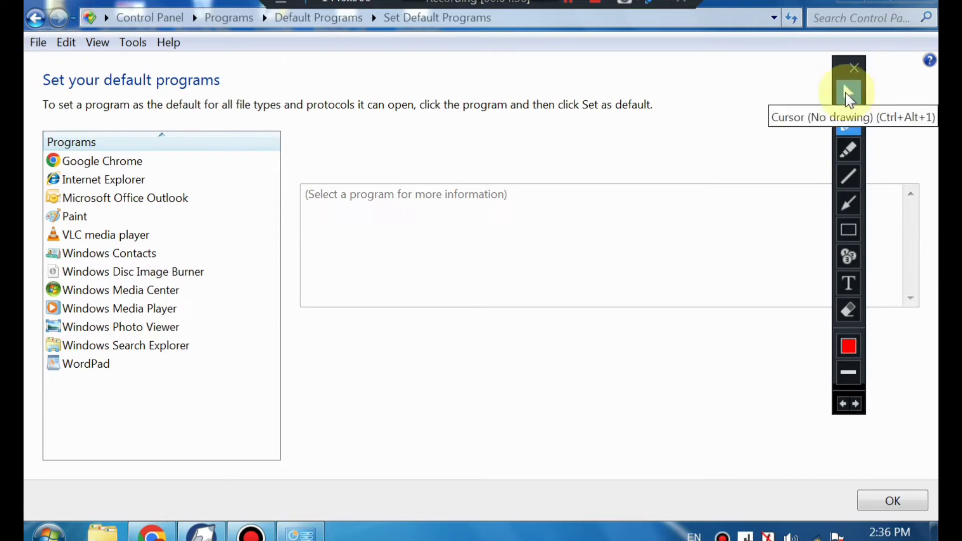
pyautogui.click(852, 90)
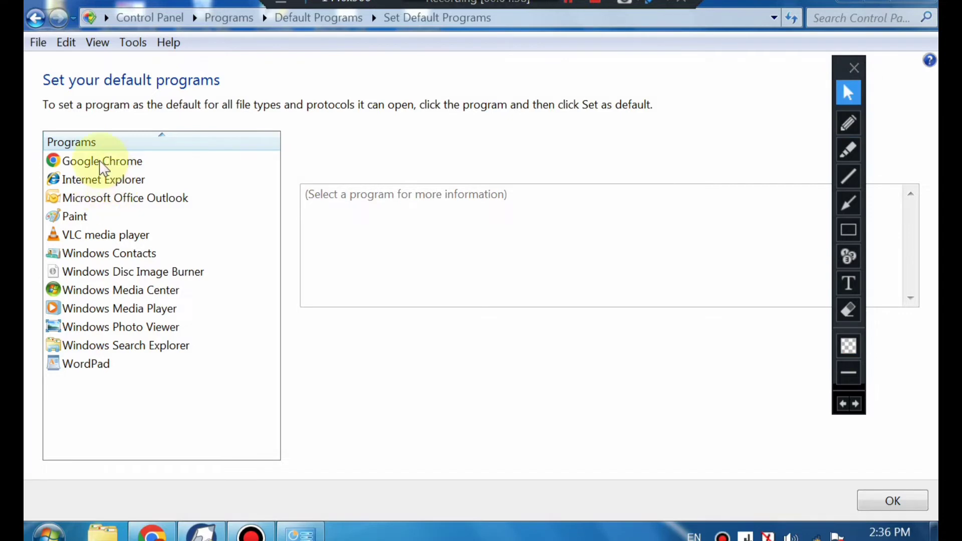
# Step: Examine Google Chrome's default file extensions and protocols, and return to Default Programs without changing them
pyautogui.click(111, 162)
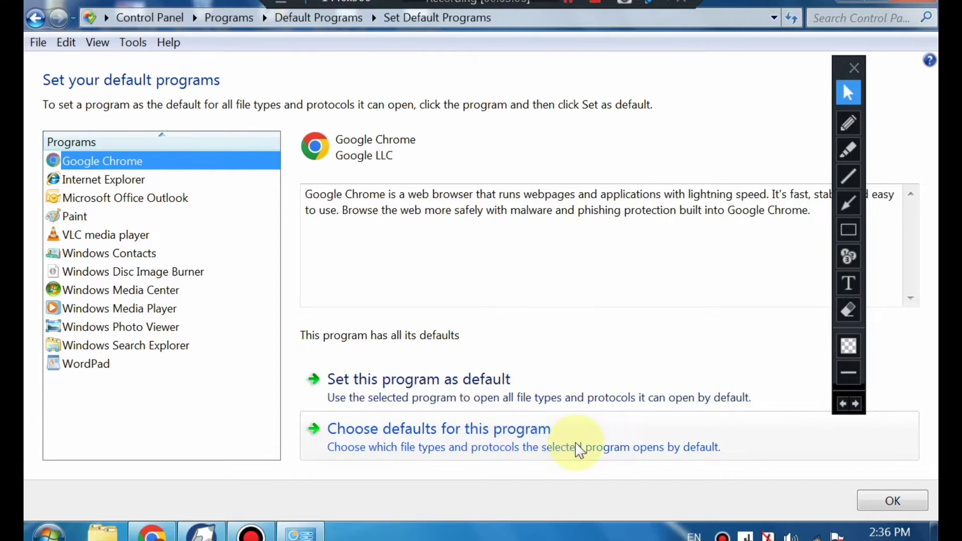
pyautogui.click(516, 430)
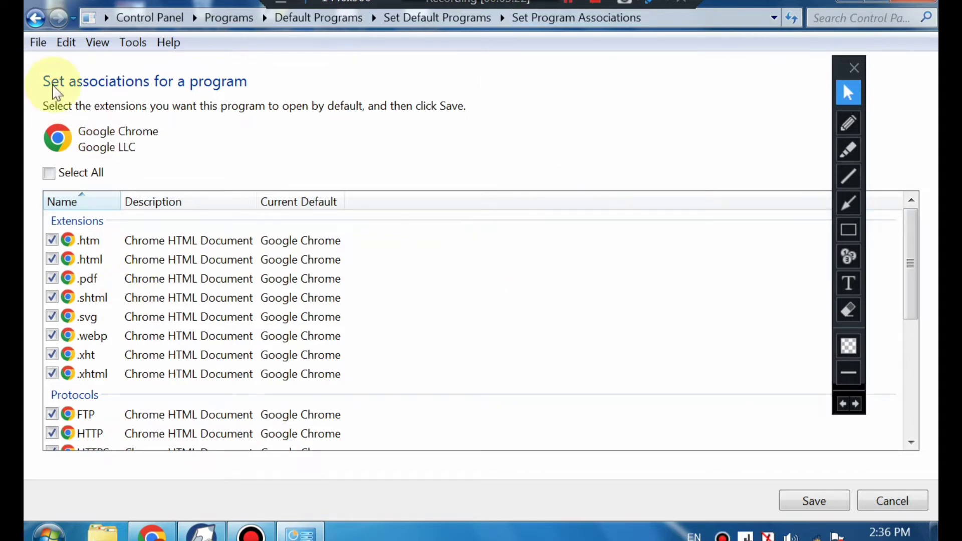
pyautogui.click(35, 19)
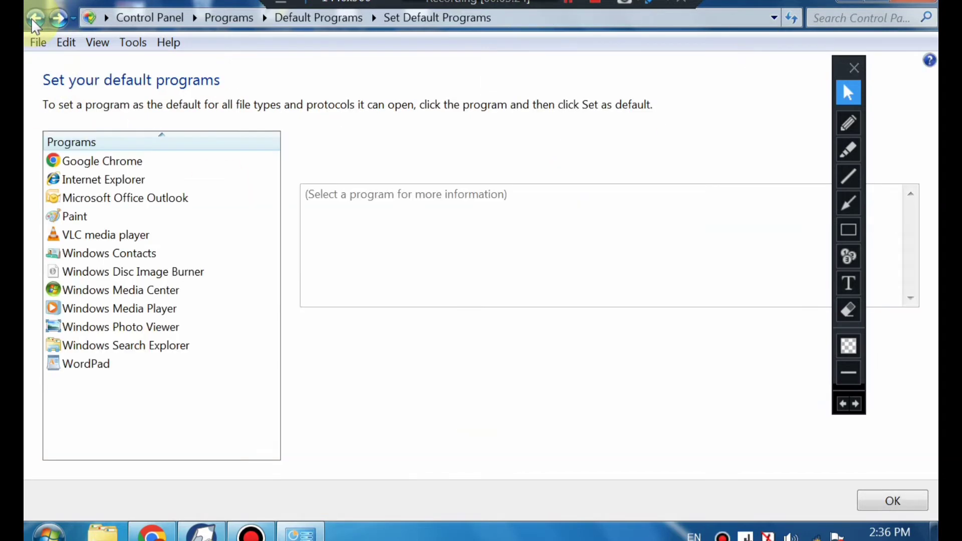
pyautogui.click(34, 19)
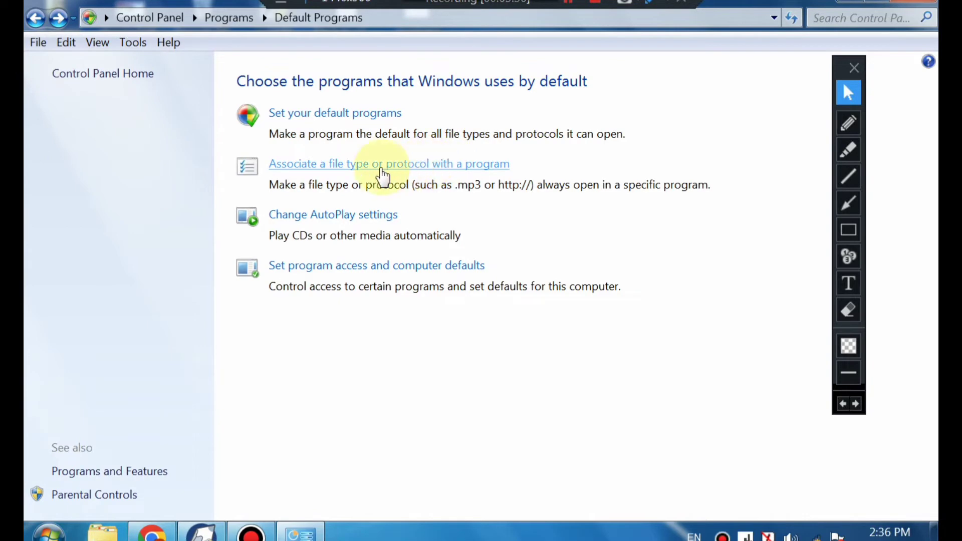
# Step: Open the file type and protocol associations and temporarily circle the Extensions heading with the red pencil
pyautogui.click(387, 166)
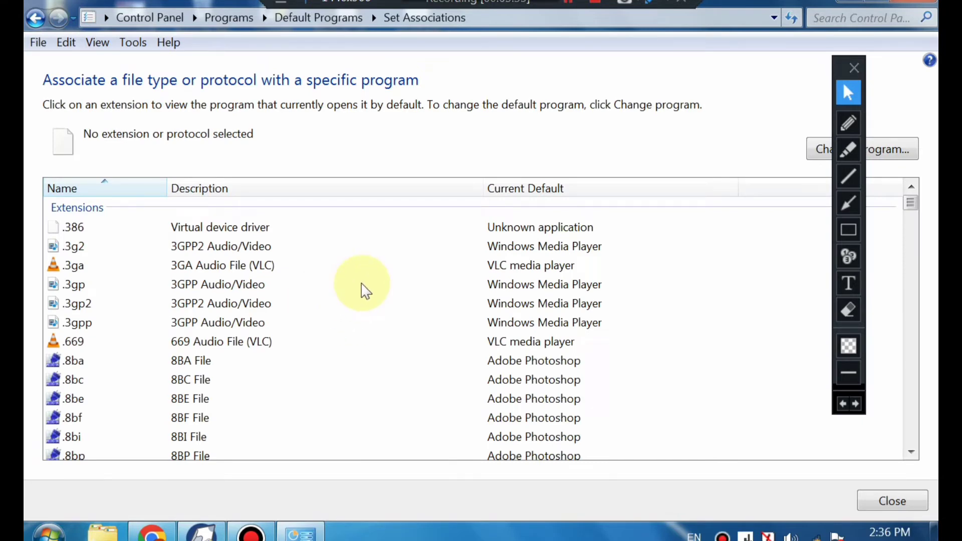
pyautogui.click(848, 123)
pyautogui.moveTo(44, 213)
pyautogui.mouseDown()
pyautogui.moveTo(106, 213)
pyautogui.moveTo(121, 203)
pyautogui.moveTo(56, 208)
pyautogui.mouseUp()
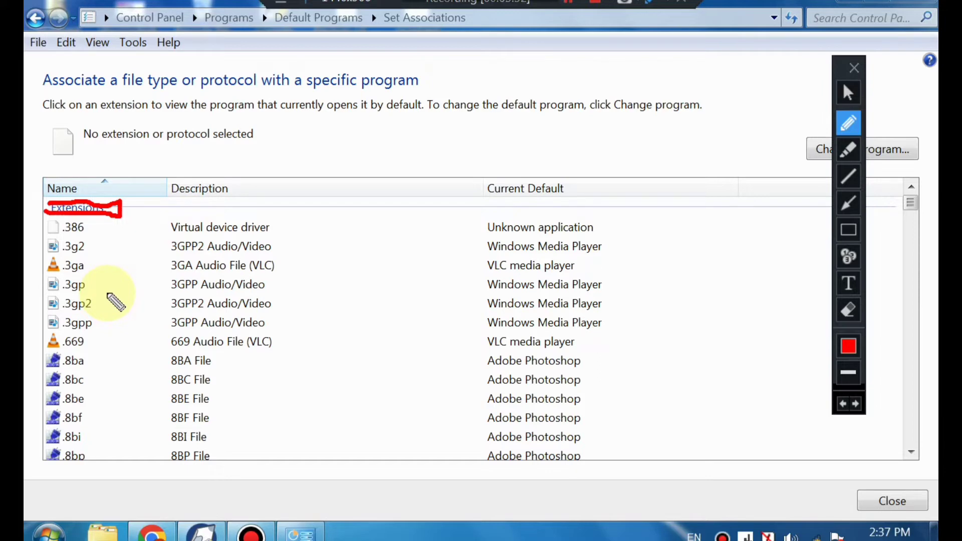
pyautogui.hotkey('ctrl', 'z')
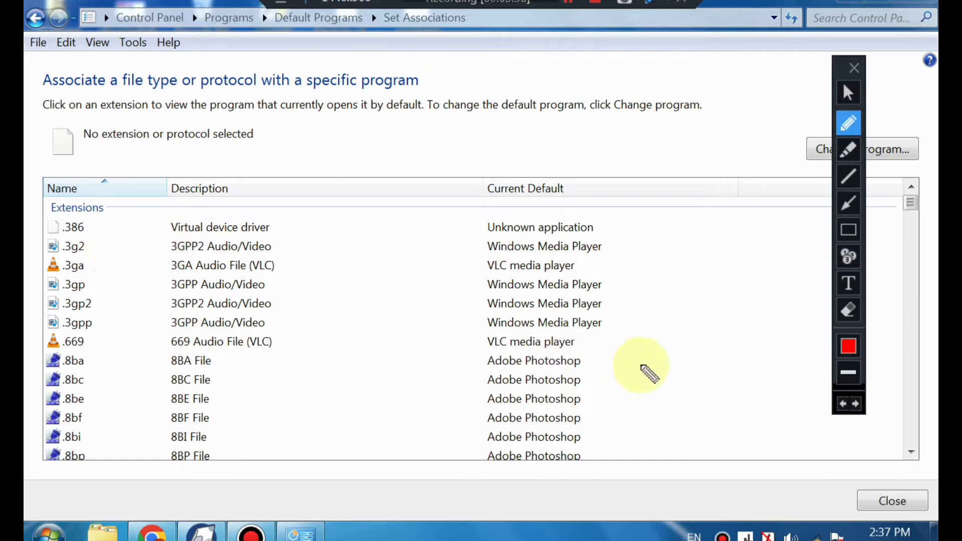
pyautogui.click(849, 93)
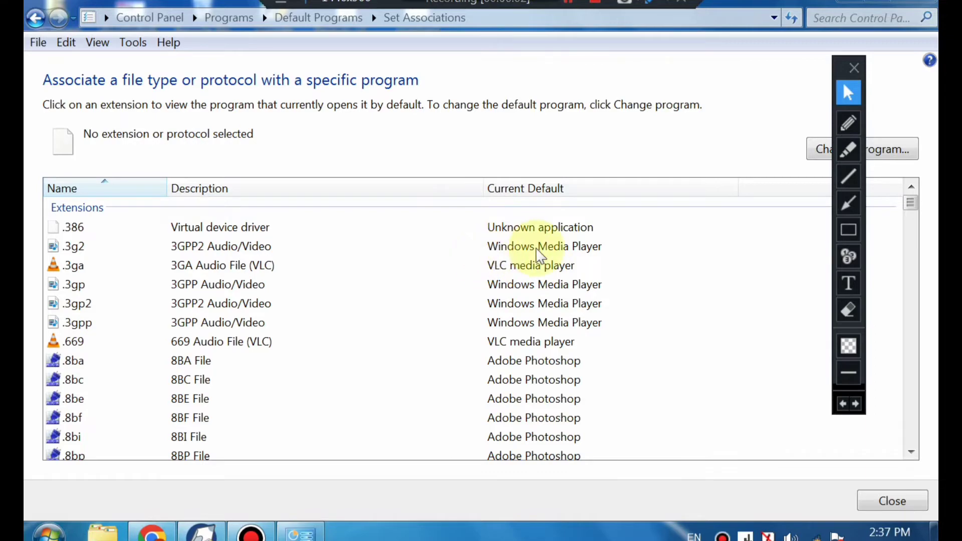
# Step: Select the .pot extension to view its default program, and return to Default Programs
pyautogui.moveTo(908, 208); pyautogui.dragTo(914, 361)
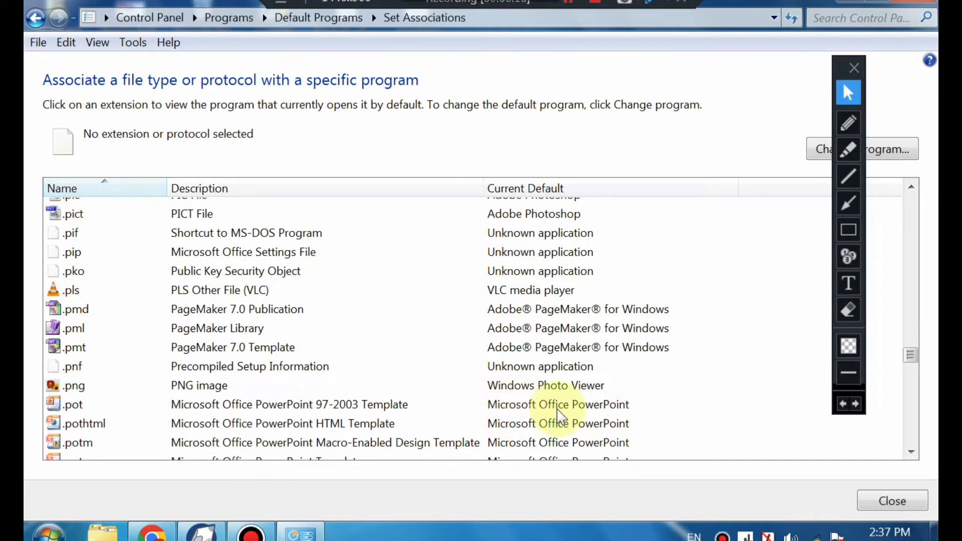
pyautogui.click(597, 406)
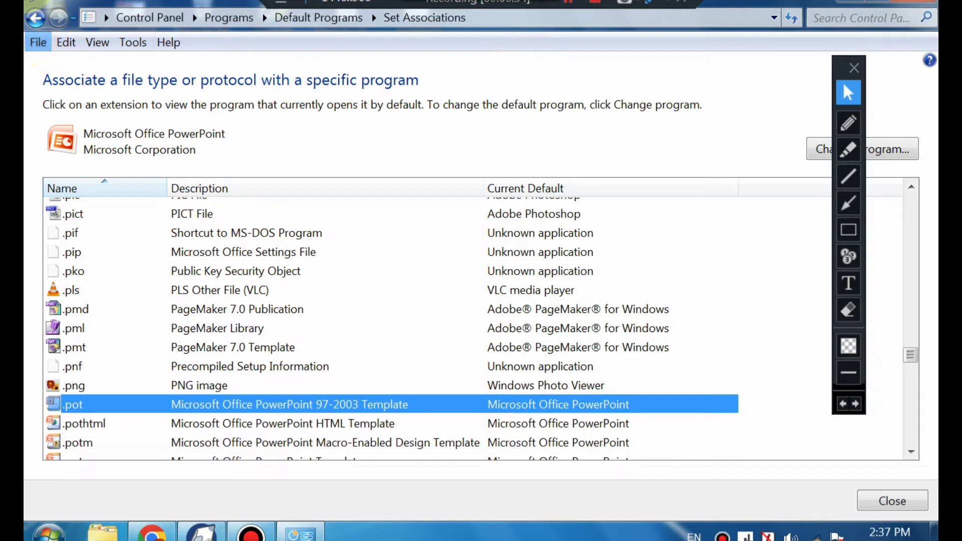
pyautogui.click(36, 21)
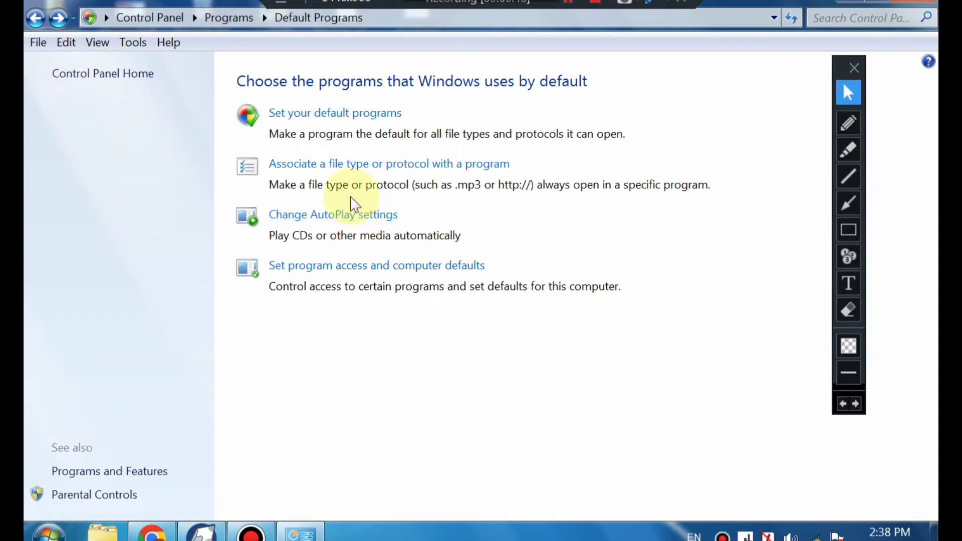
# Step: Open the AutoPlay settings and choose Ask me every time for audio CDs
pyautogui.click(334, 216)
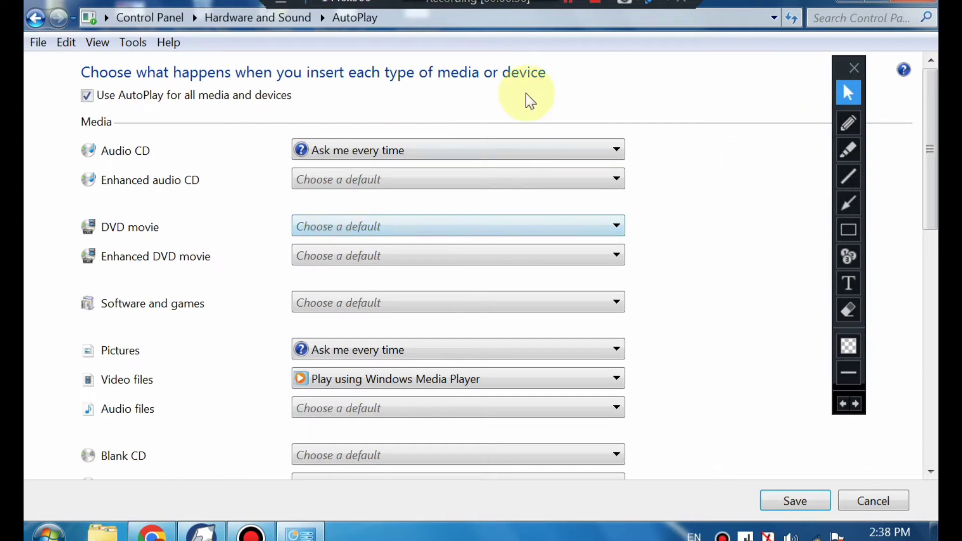
pyautogui.moveTo(848, 68); pyautogui.dragTo(856, 123)
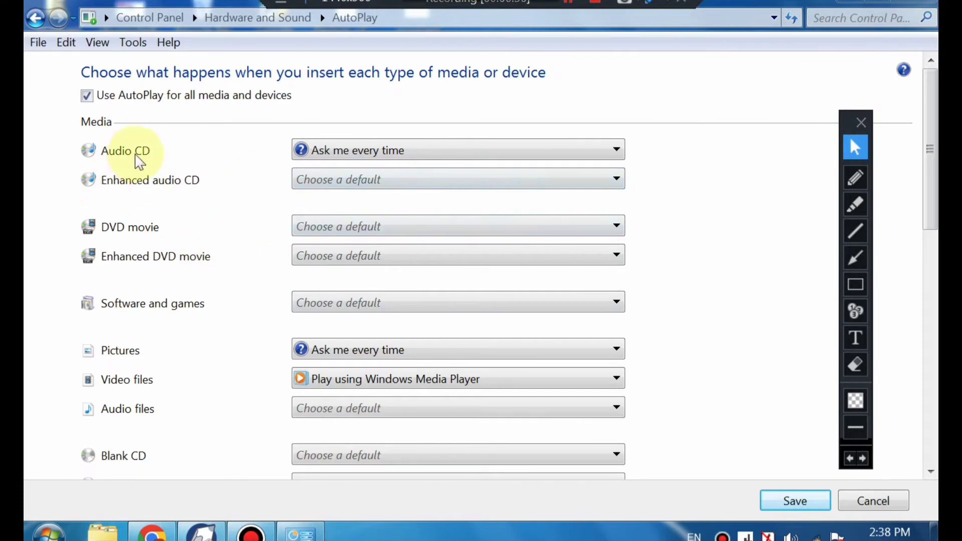
pyautogui.click(616, 150)
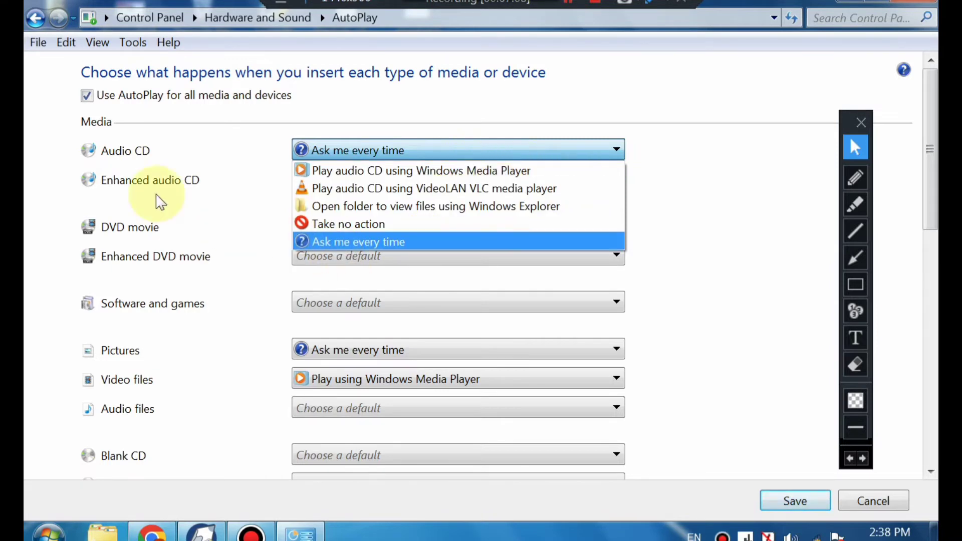
pyautogui.click(404, 245)
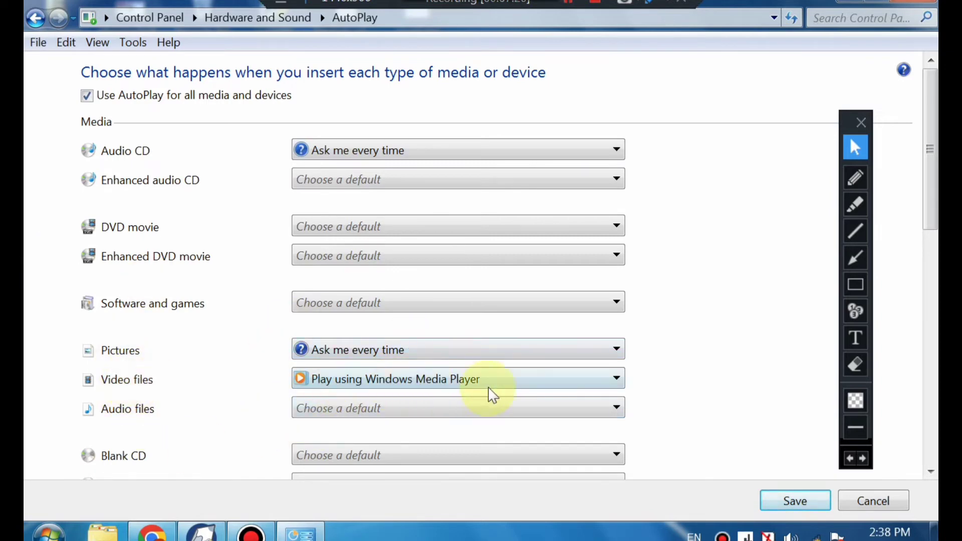
# Step: Set the AutoPlay action for video files to Ask me every time and save the settings
pyautogui.click(615, 379)
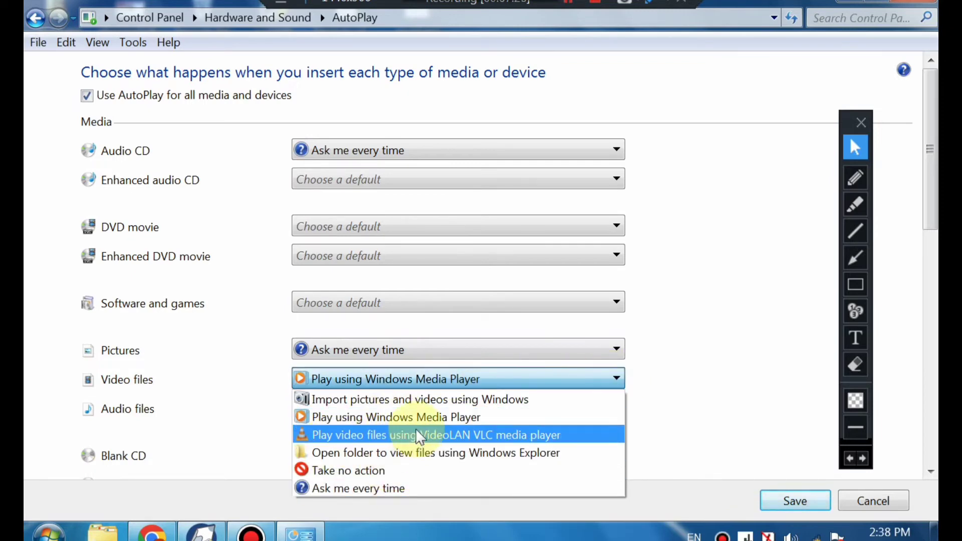
pyautogui.click(440, 416)
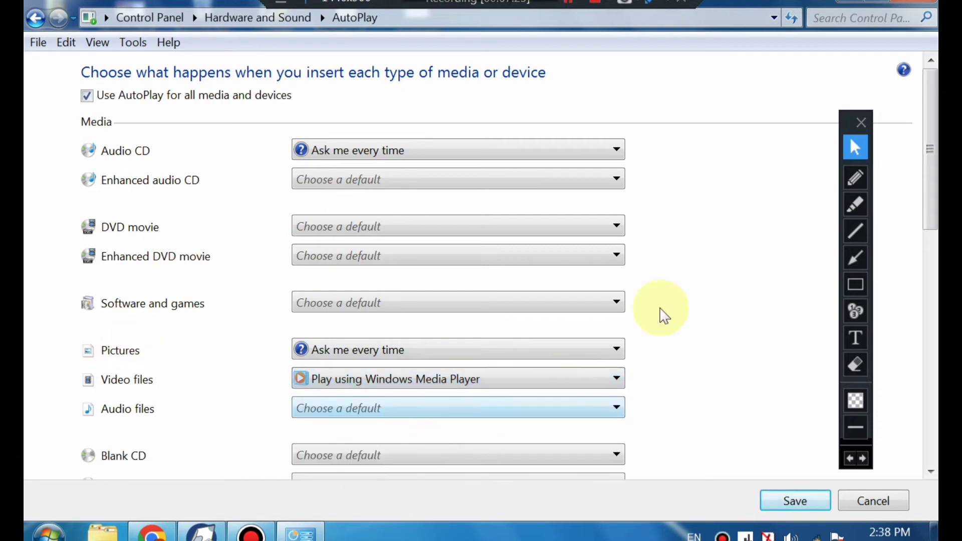
pyautogui.click(616, 380)
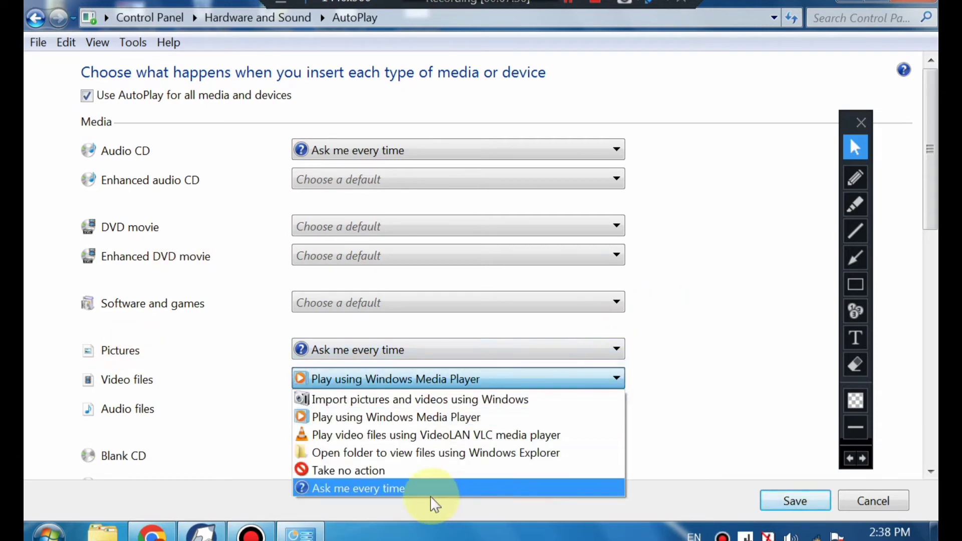
pyautogui.click(358, 488)
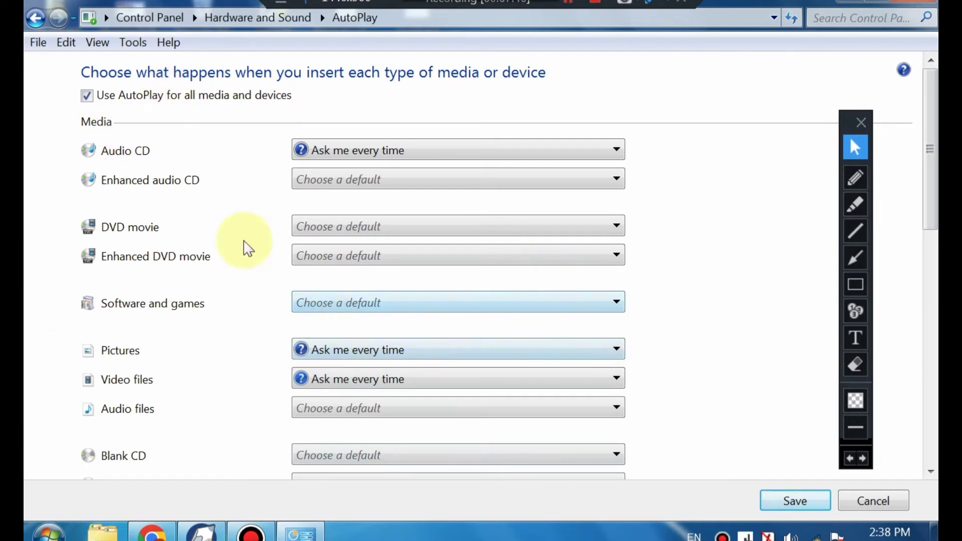
pyautogui.click(796, 501)
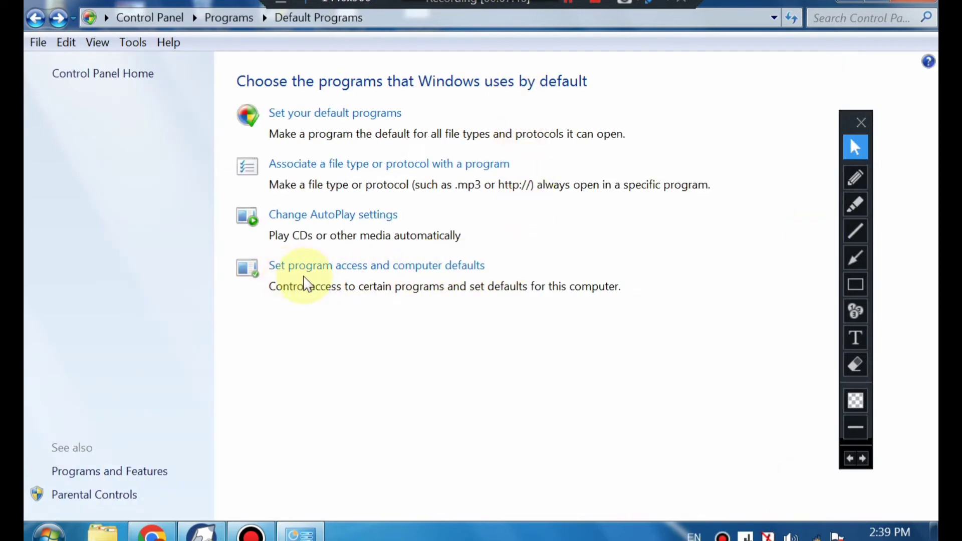
# Step: View the configurations for program access and computer defaults, close them without changes, and return to the Programs category
pyautogui.click(466, 274)
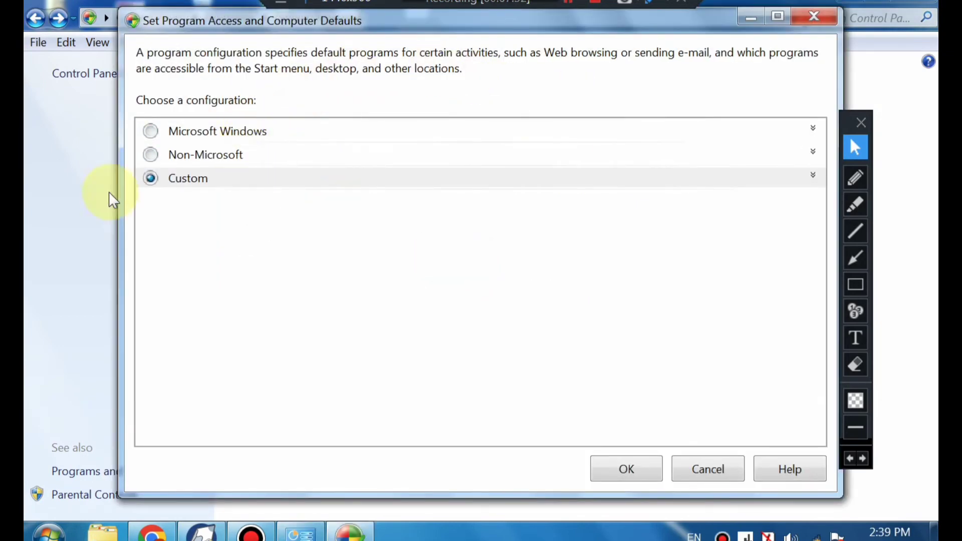
pyautogui.click(798, 13)
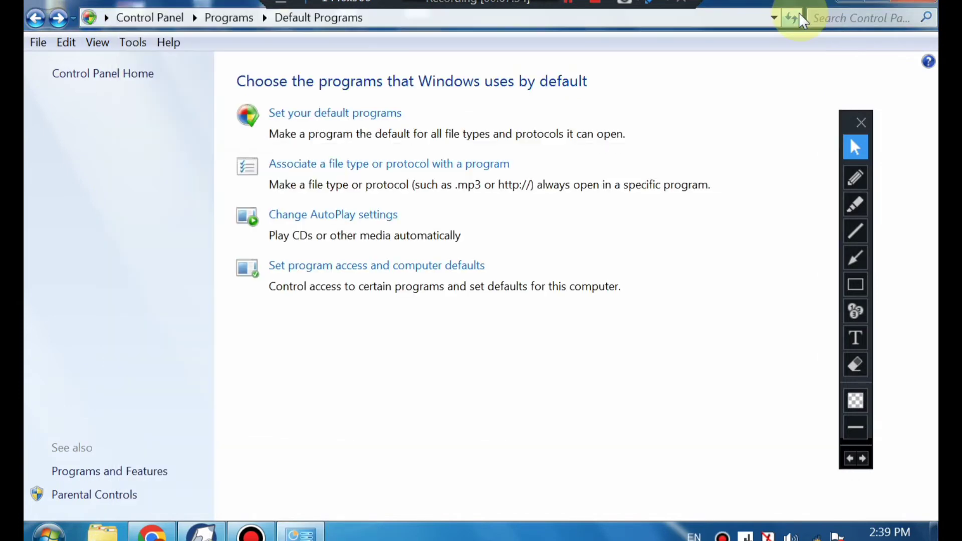
pyautogui.click(37, 19)
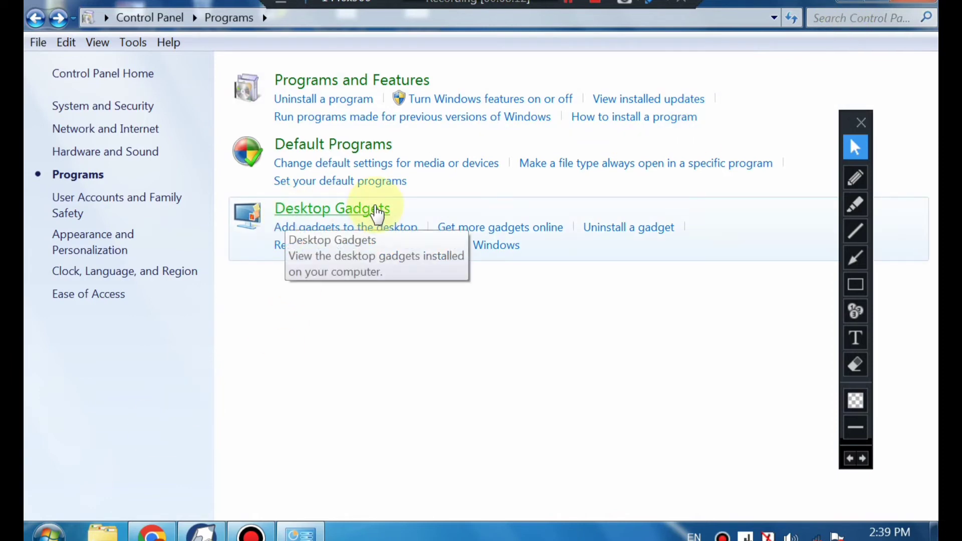
# Step: Show the desktop, mark it temporarily with the red pencil, and return to the Programs category
pyautogui.press('super+d')
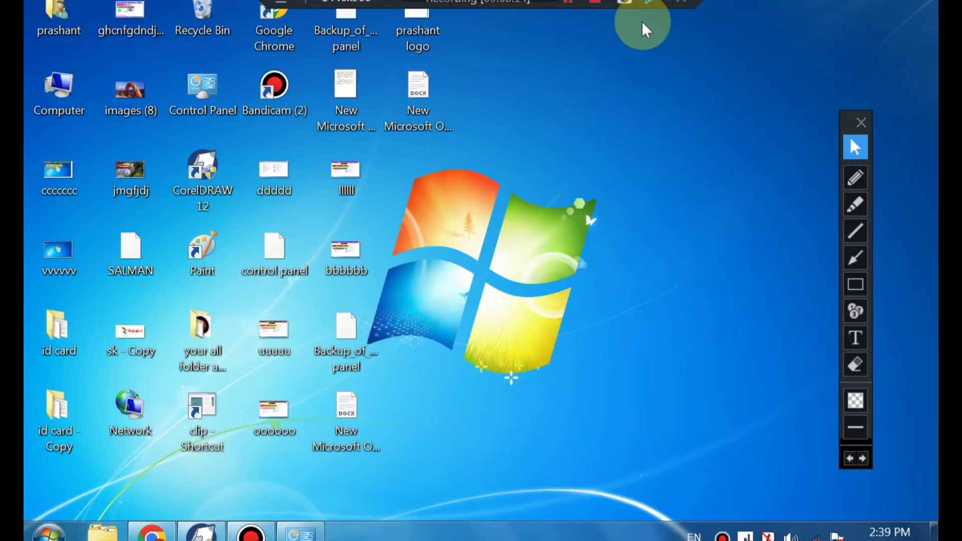
pyautogui.click(856, 178)
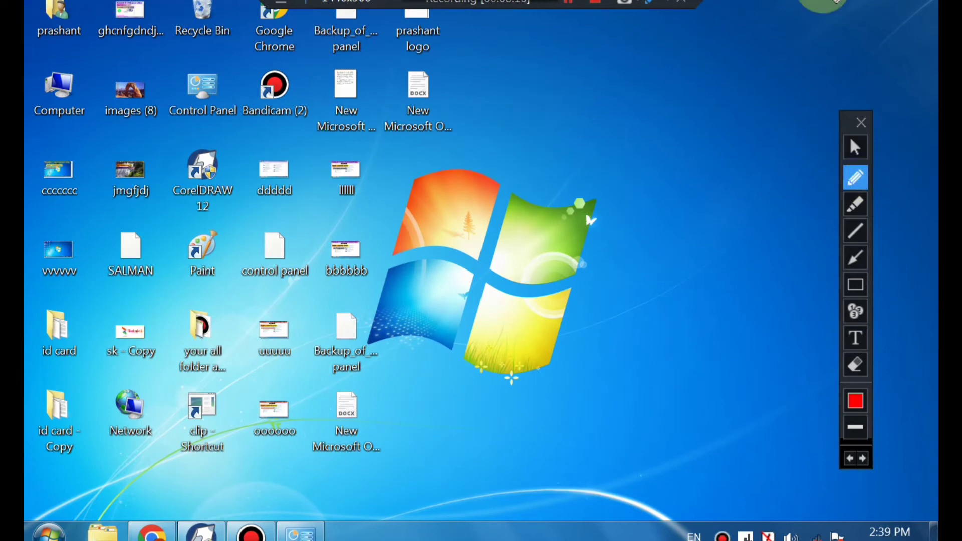
pyautogui.moveTo(934, 400)
pyautogui.mouseDown()
pyautogui.moveTo(840, 536)
pyautogui.moveTo(33, 536)
pyautogui.moveTo(54, 5)
pyautogui.mouseUp()
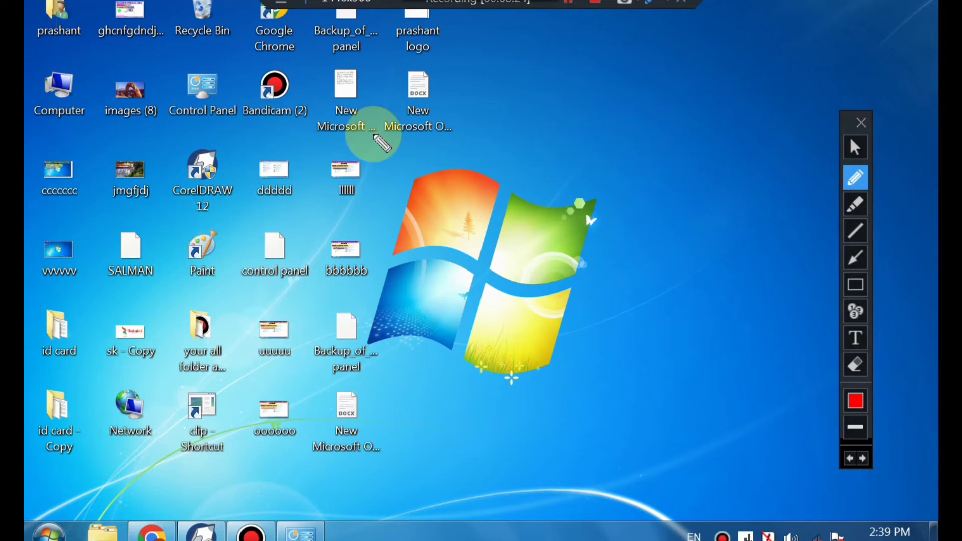
pyautogui.click(856, 148)
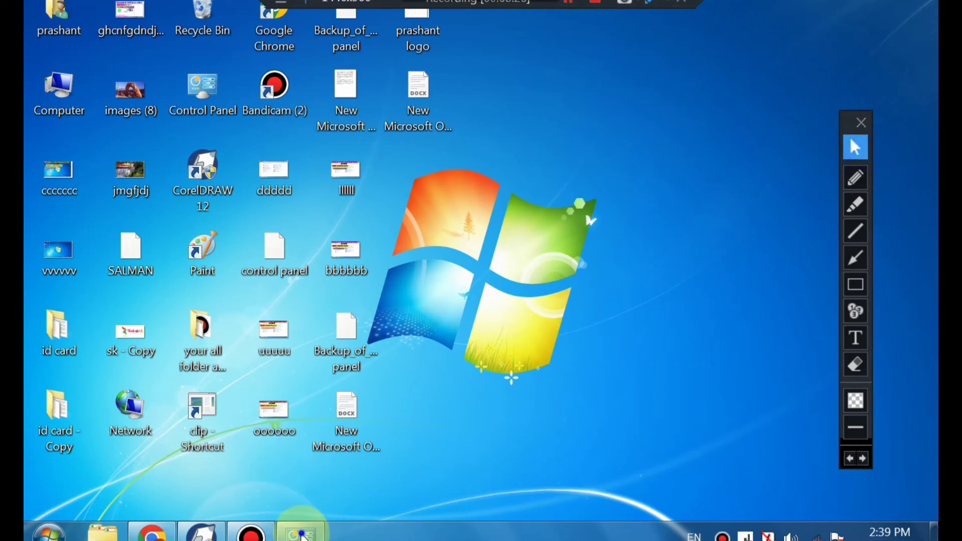
pyautogui.click(300, 531)
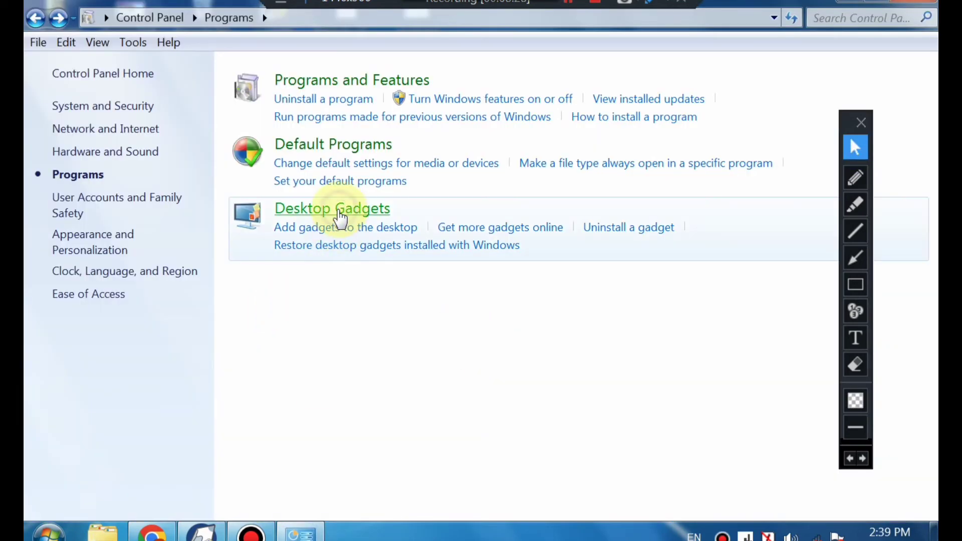
# Step: Add the Clock gadget to the desktop from the gadget gallery and minimize the open windows
pyautogui.click(338, 210)
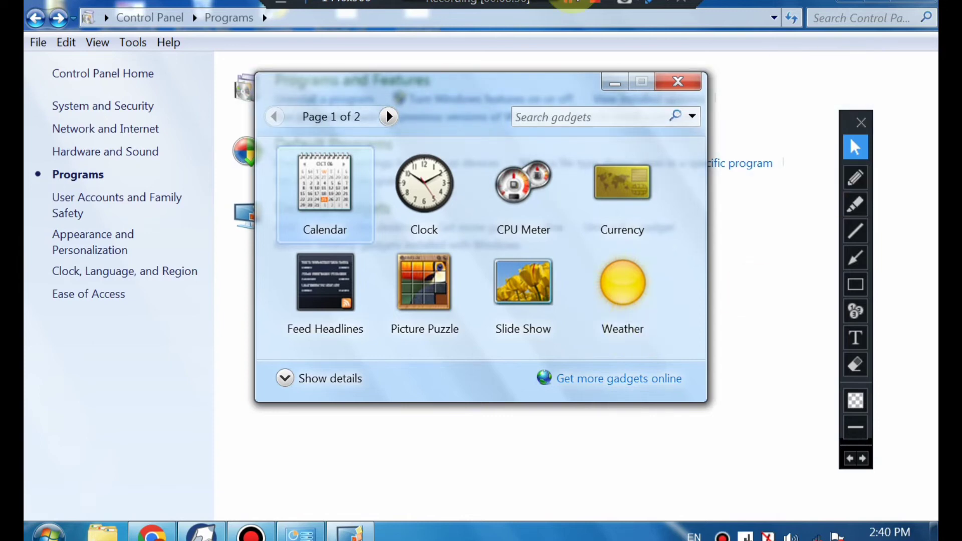
pyautogui.click(426, 186)
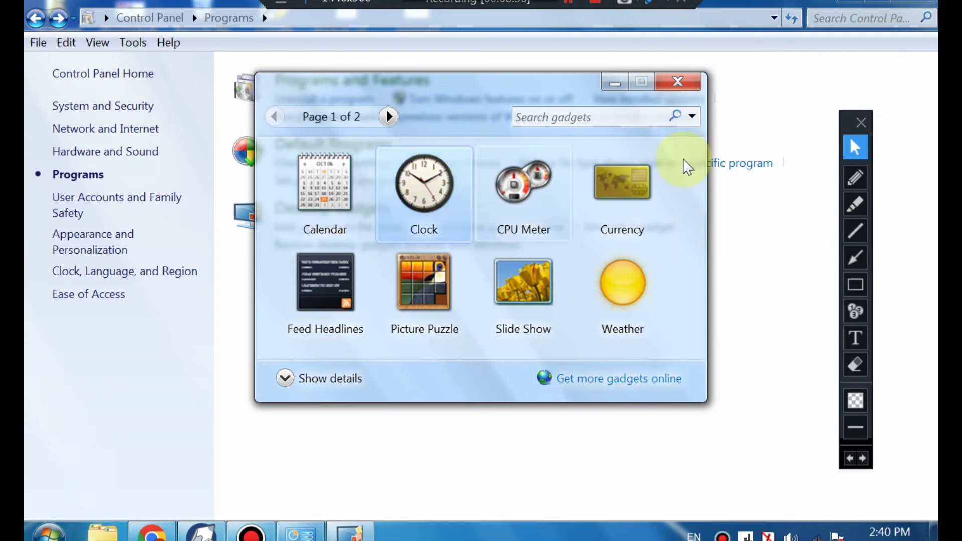
pyautogui.click(874, 6)
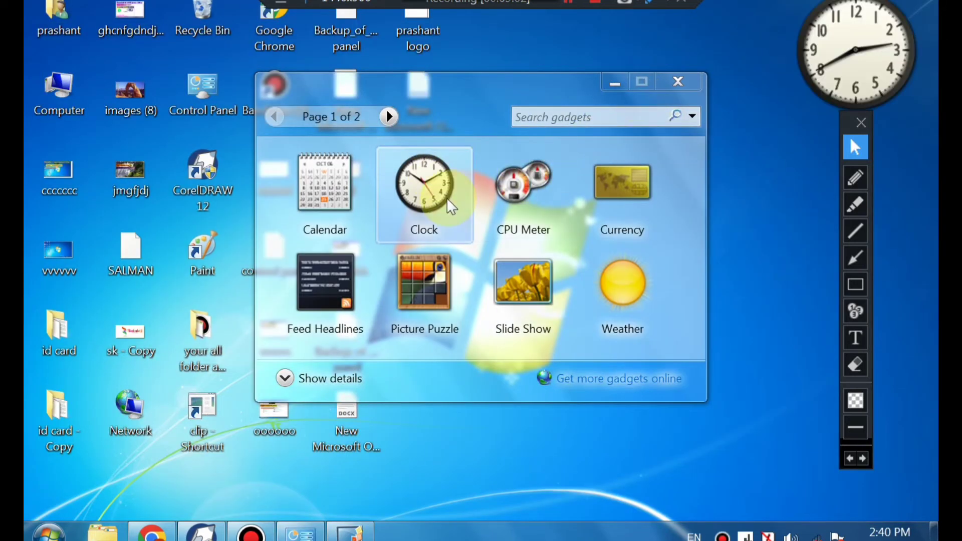
pyautogui.click(616, 82)
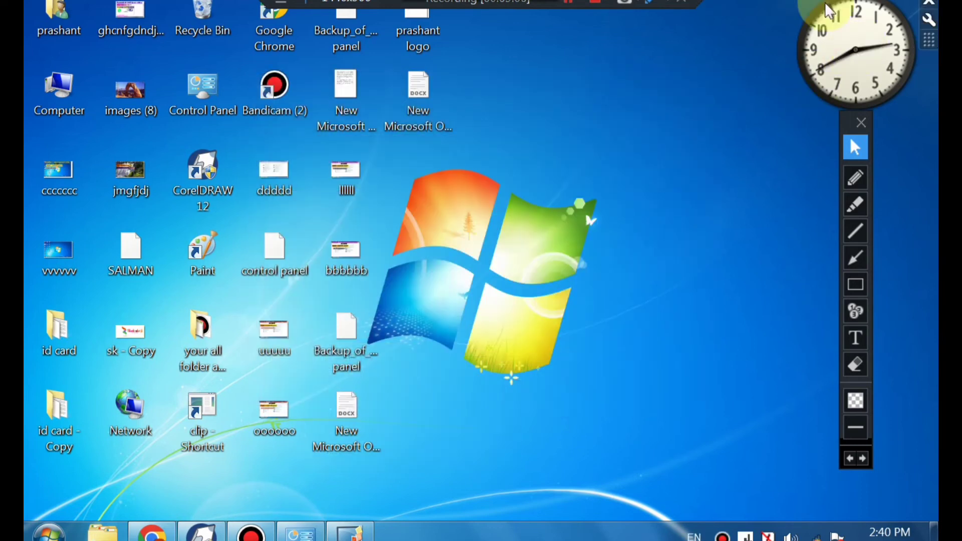
# Step: Move the Clock gadget out of the desktop corner, clear of the annotation toolbar, keeping the normal pointer active
pyautogui.moveTo(868, 100); pyautogui.dragTo(845, 59)
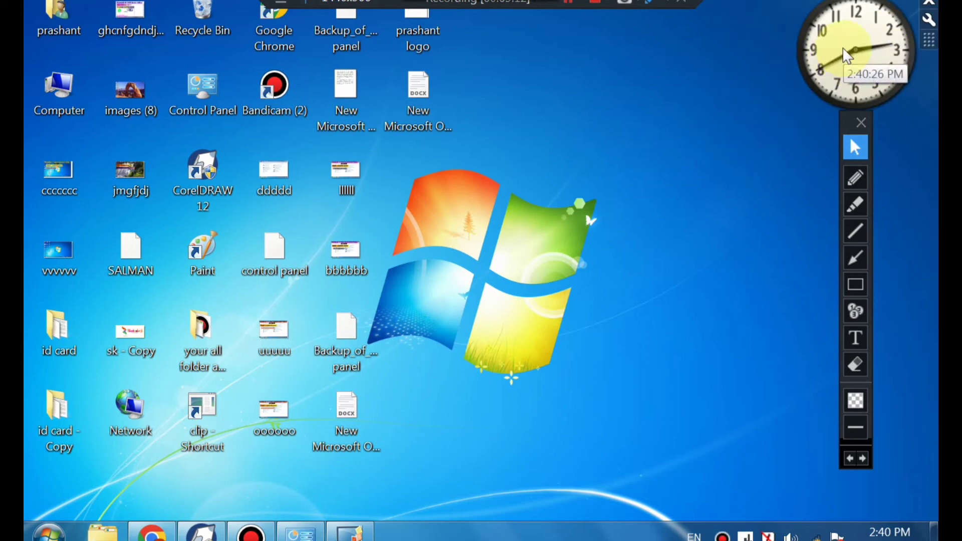
pyautogui.moveTo(846, 55); pyautogui.dragTo(733, 100)
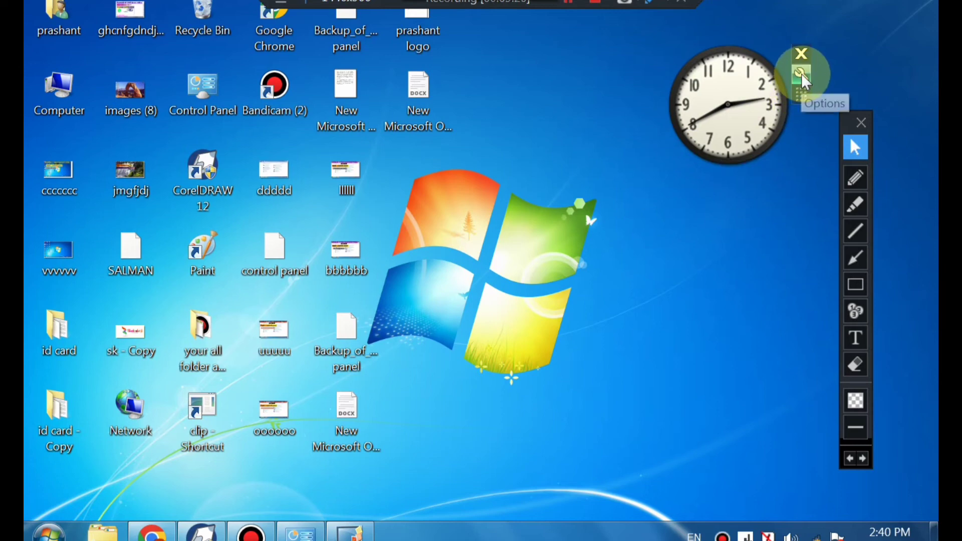
pyautogui.click(856, 178)
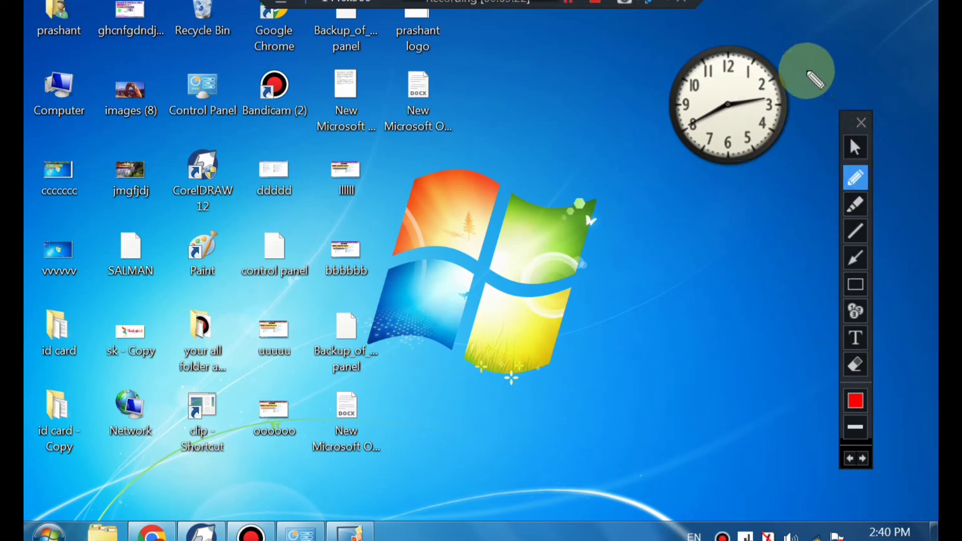
pyautogui.click(855, 147)
pyautogui.moveTo(809, 85)
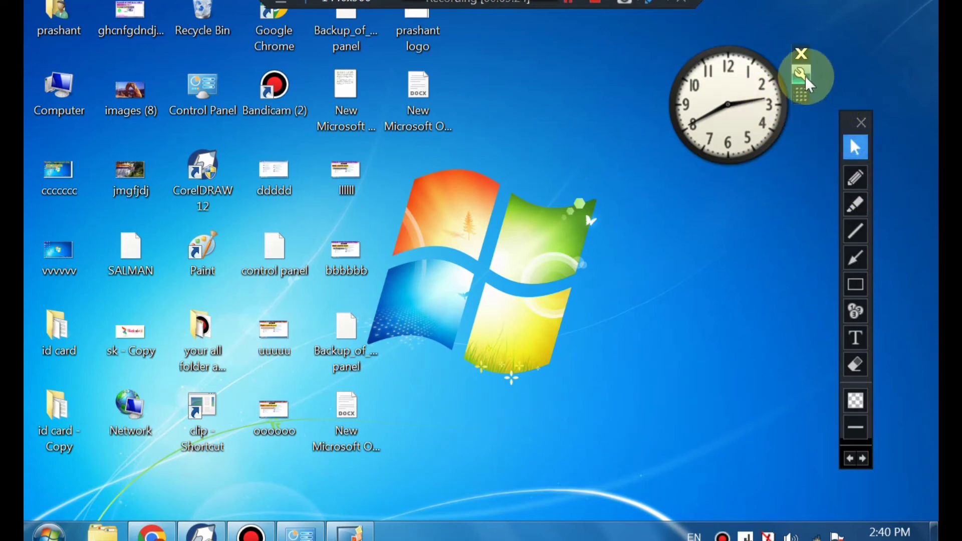
# Step: Preview the Clock gadget's face designs, keep the first one, and enable Show the second hand
pyautogui.click(805, 76)
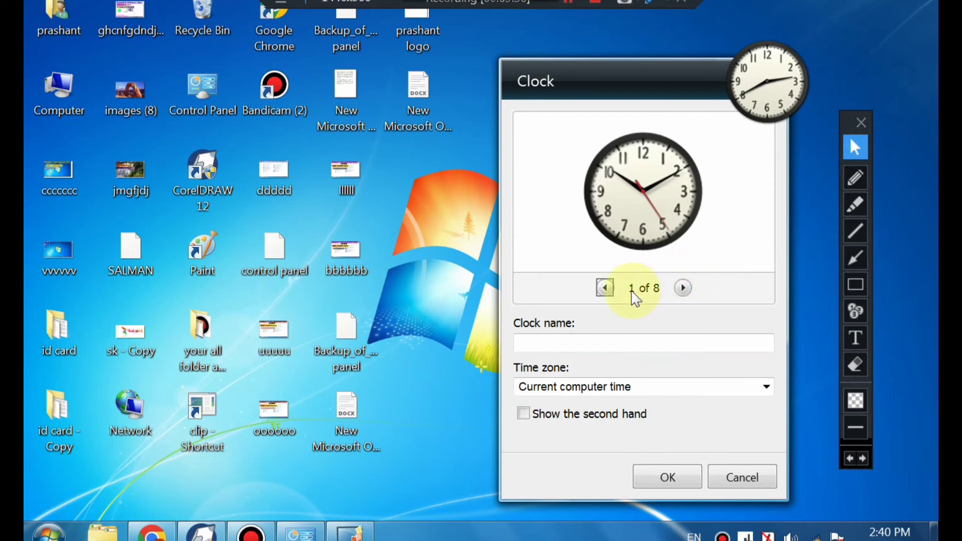
pyautogui.click(605, 291)
pyautogui.click(606, 288)
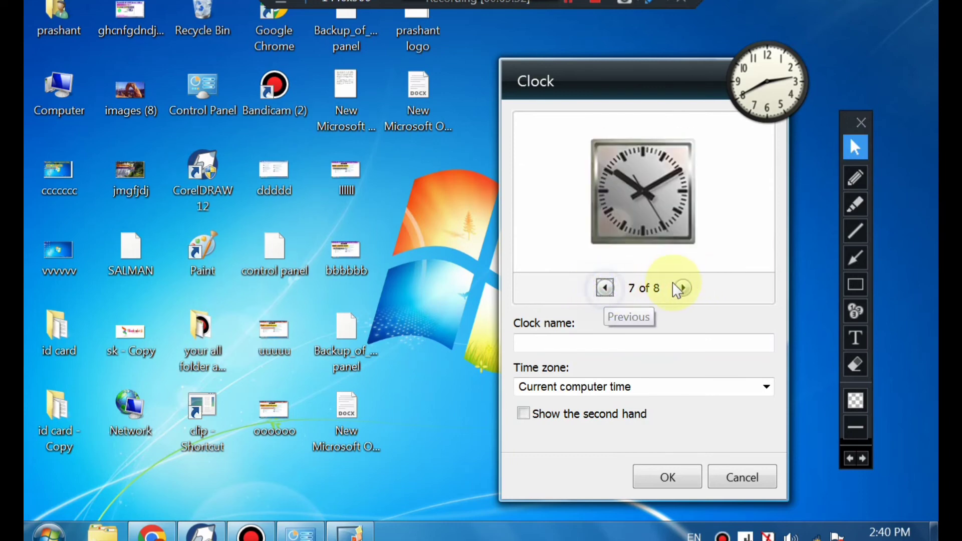
pyautogui.click(683, 288)
pyautogui.click(683, 288)
pyautogui.click(684, 288)
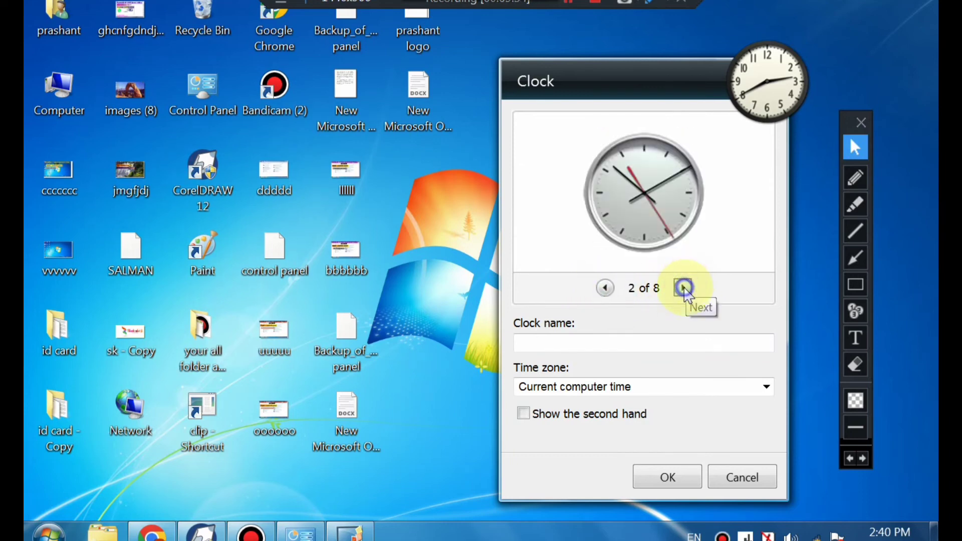
pyautogui.click(605, 288)
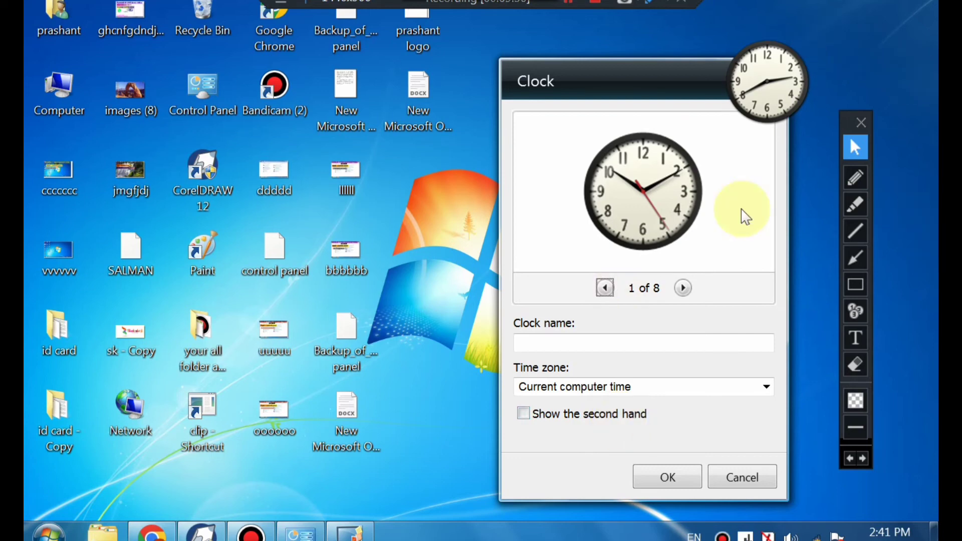
pyautogui.click(523, 415)
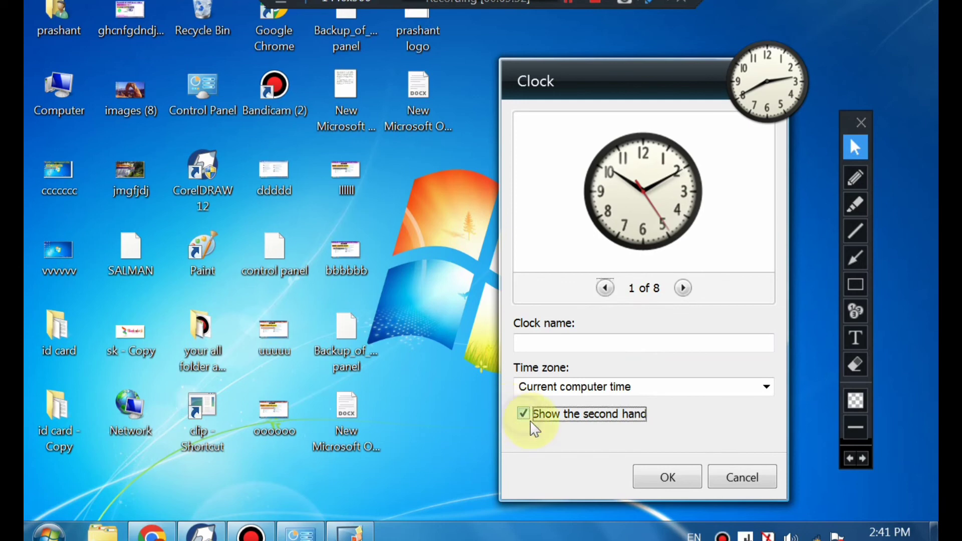
pyautogui.click(675, 471)
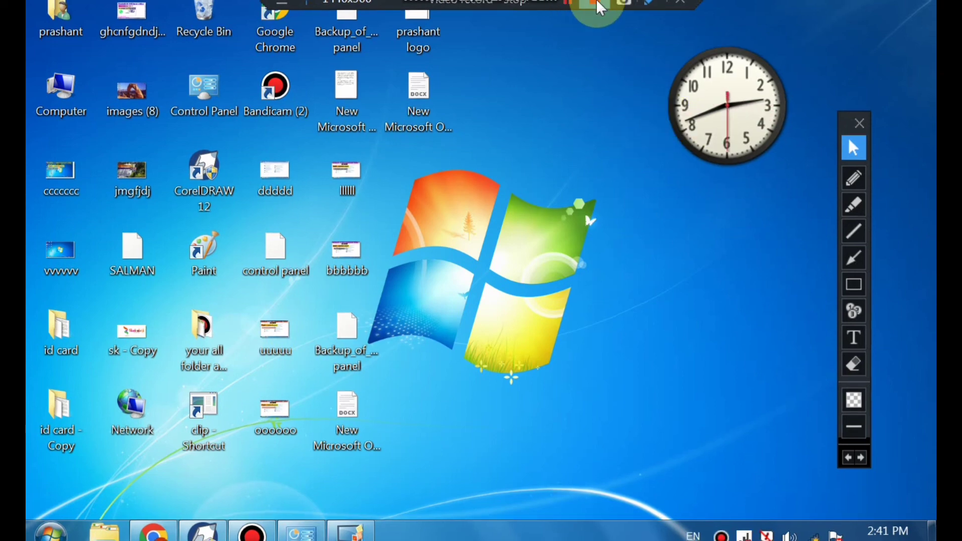
# Step: Add the Weather gadget to the desktop, move it near the clock, and remove it again
pyautogui.moveTo(764, 120)
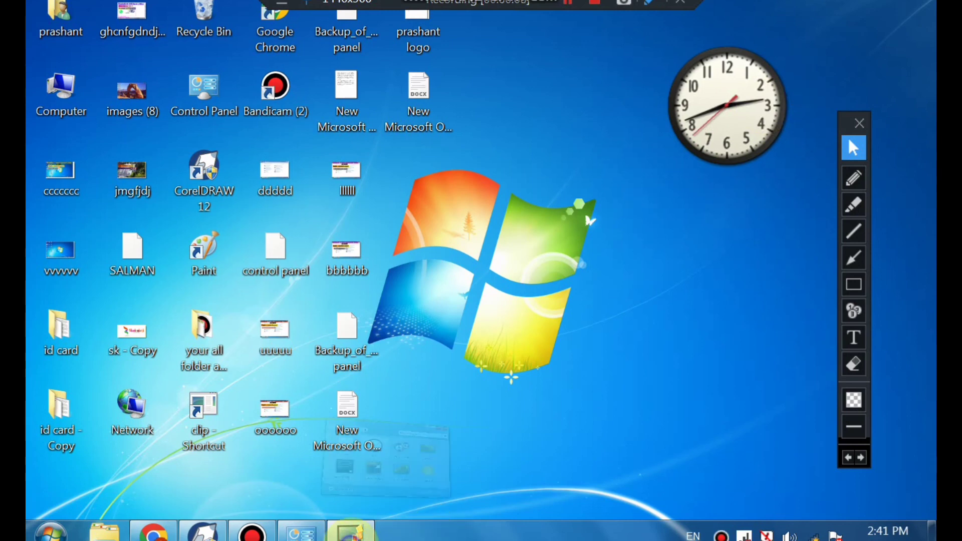
pyautogui.click(351, 532)
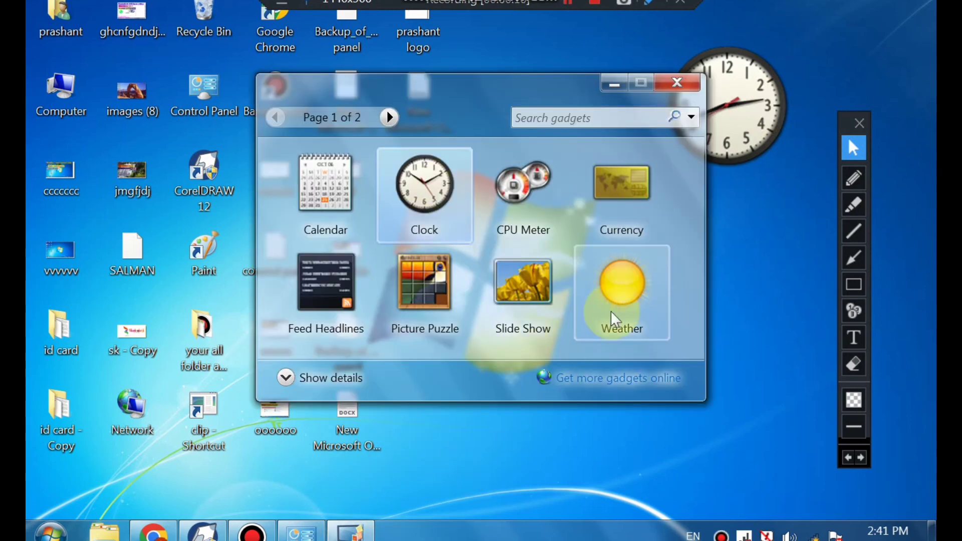
pyautogui.click(621, 280)
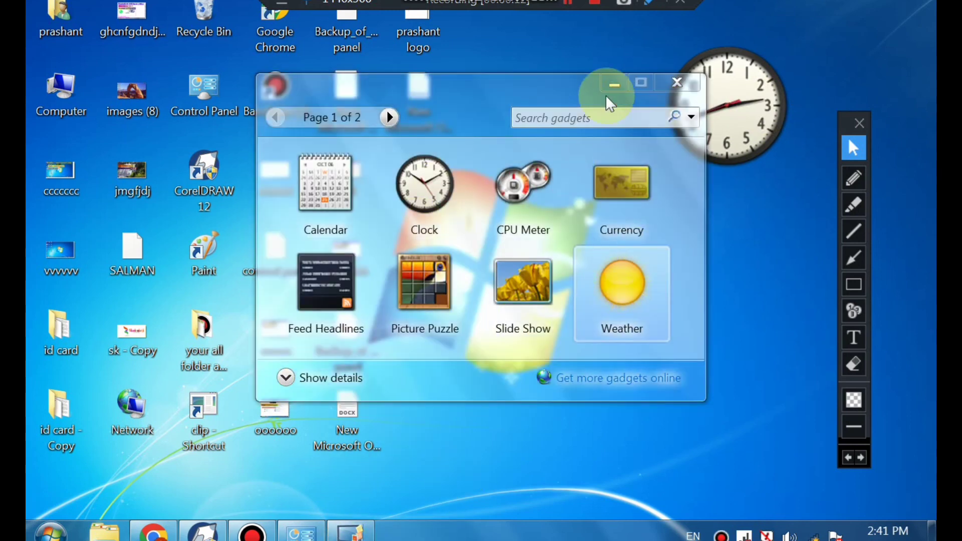
pyautogui.click(612, 83)
pyautogui.moveTo(910, 214)
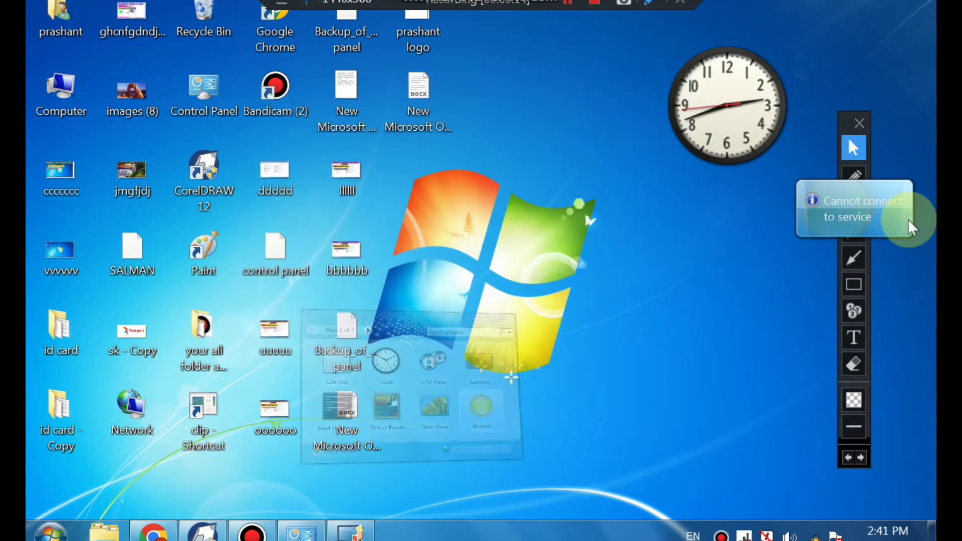
pyautogui.moveTo(827, 202); pyautogui.dragTo(632, 203)
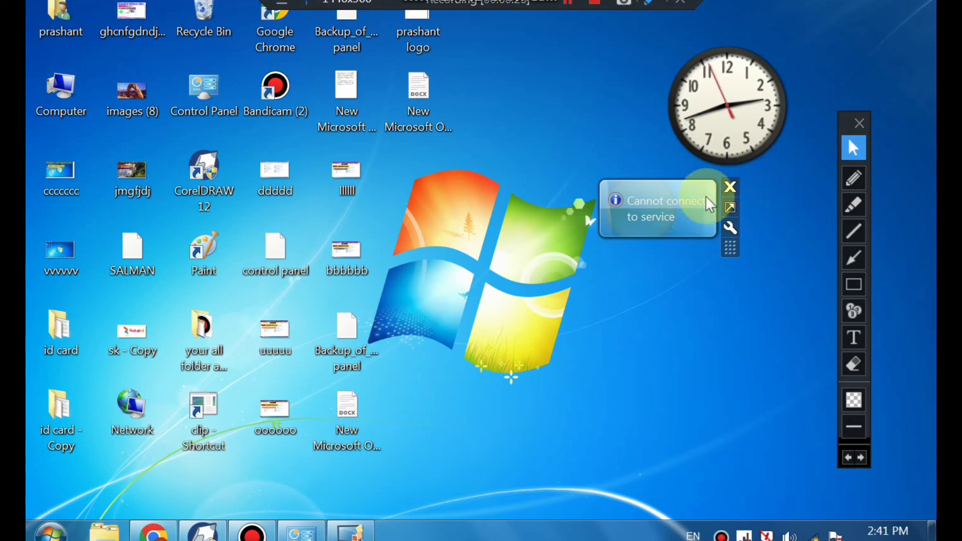
pyautogui.click(731, 187)
# Step: View the gadget gallery again, minimize it, and bring back the Programs category
pyautogui.click(358, 532)
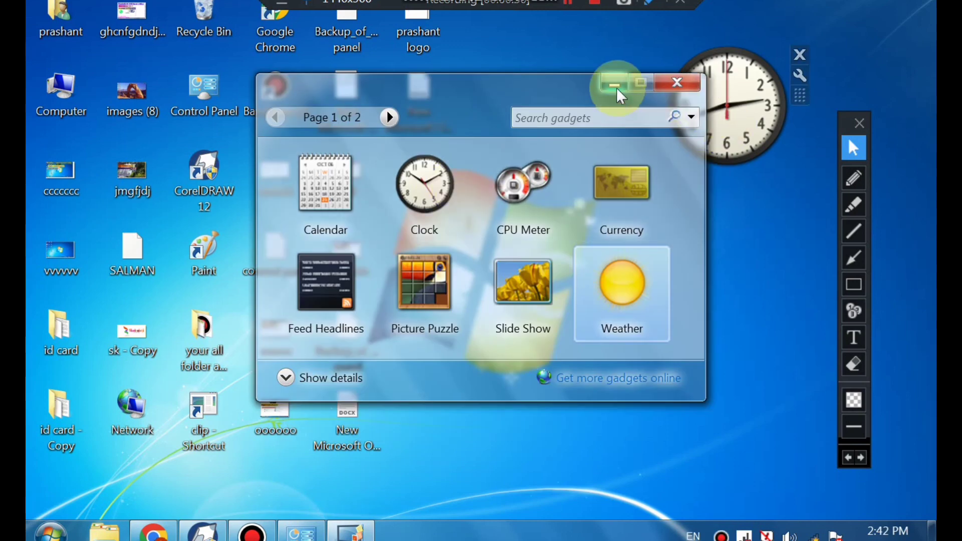
pyautogui.click(615, 85)
pyautogui.click(303, 533)
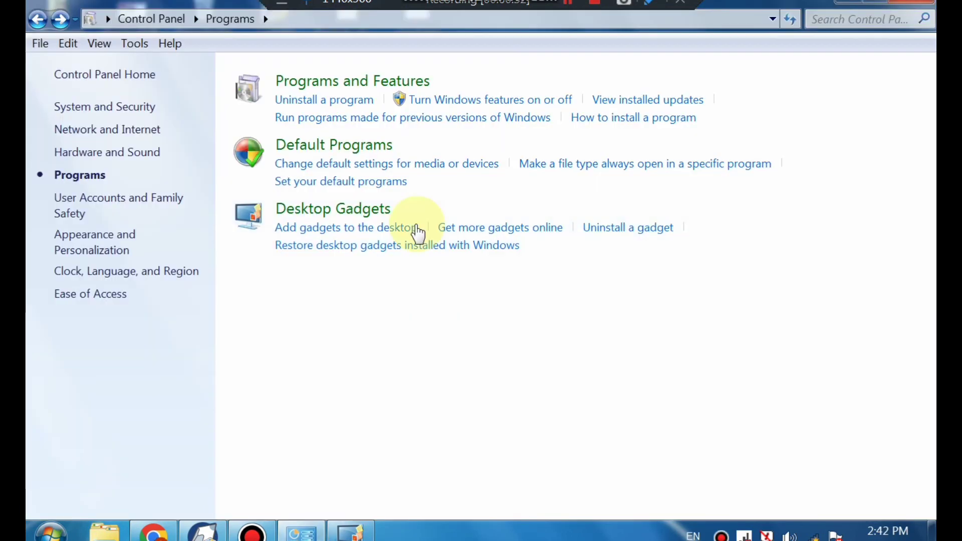